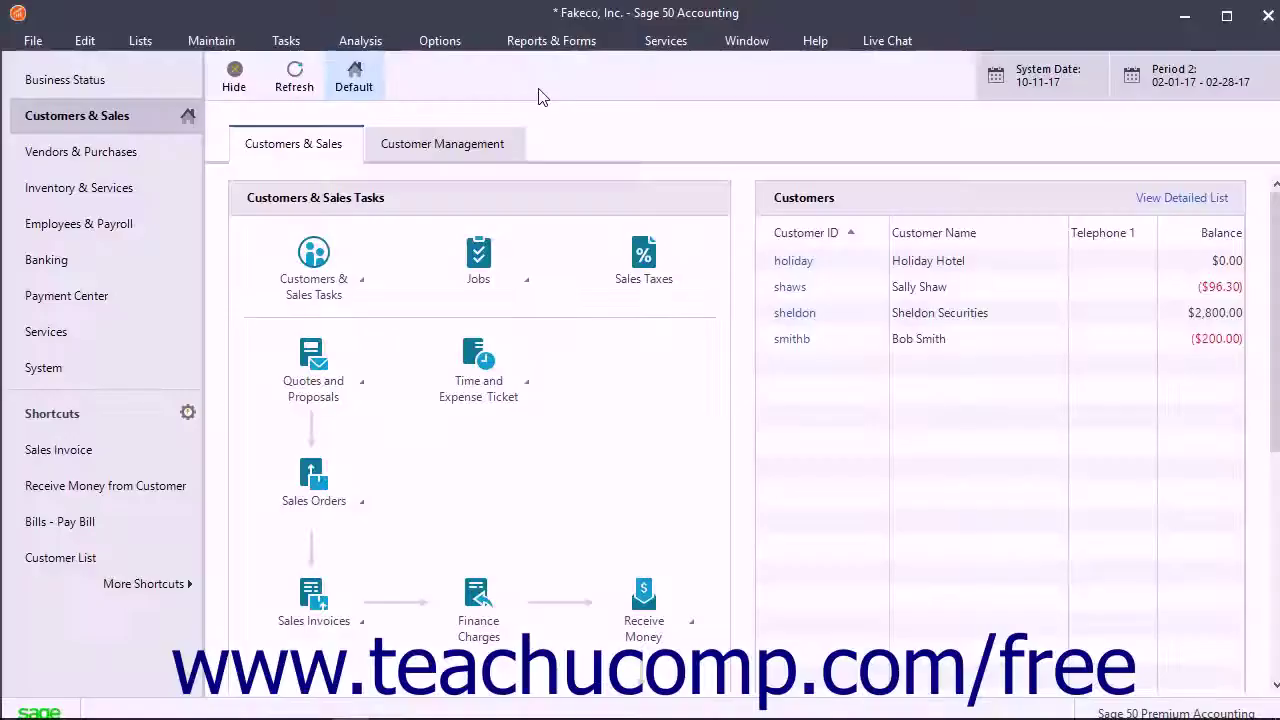
Open the list of all ledger accounts from the Lists menu, then close it
click(141, 41)
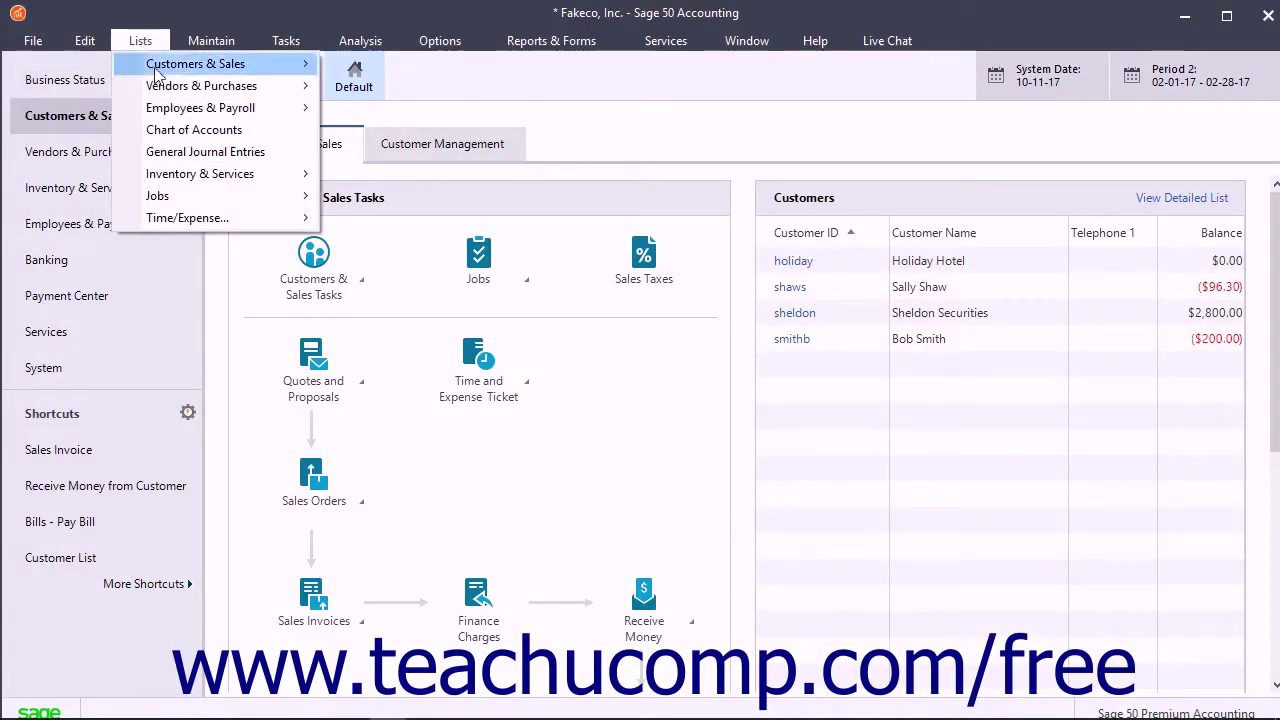
click(189, 132)
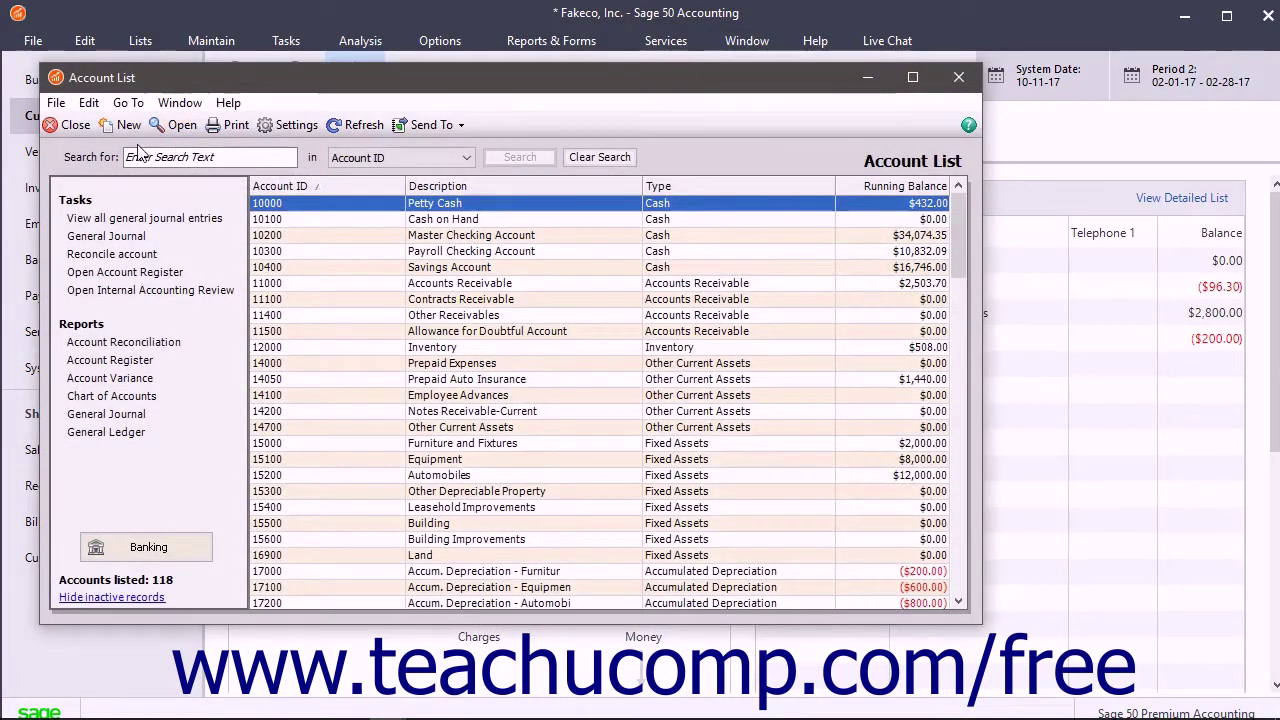
click(83, 126)
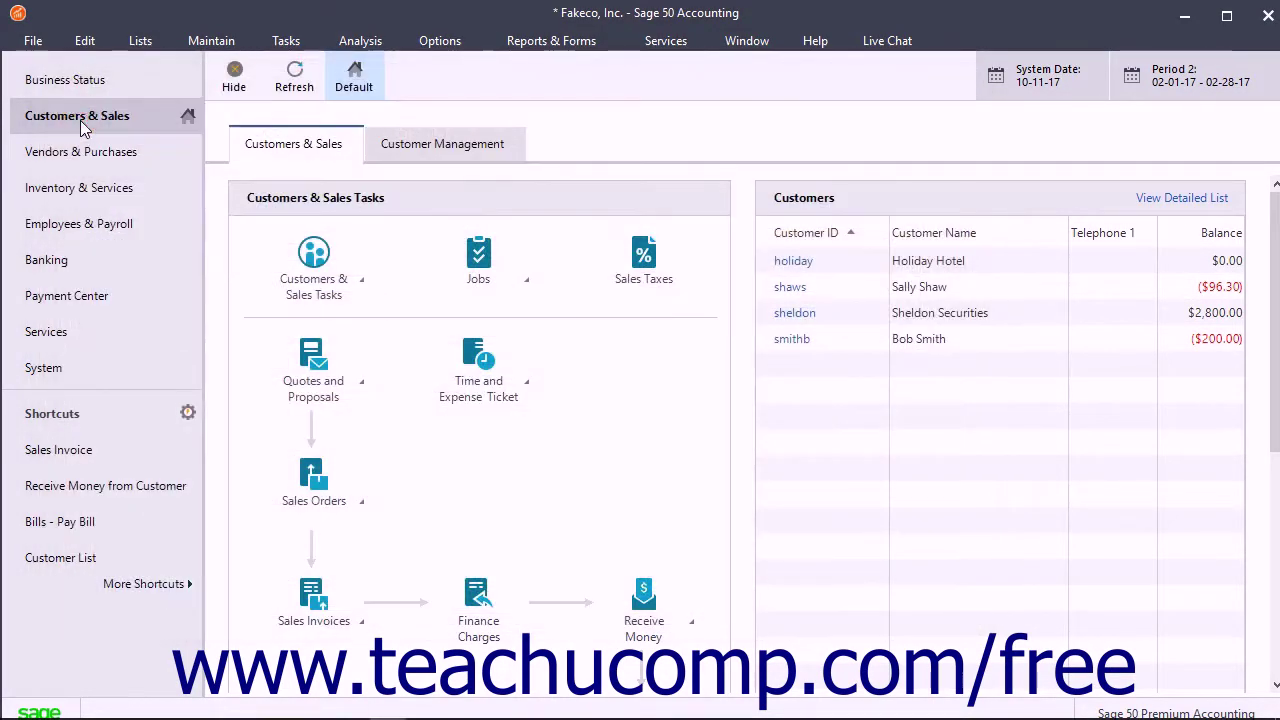
Review the Maintain menu, open Chart of Accounts, view all accounts as a list, then close it
click(220, 41)
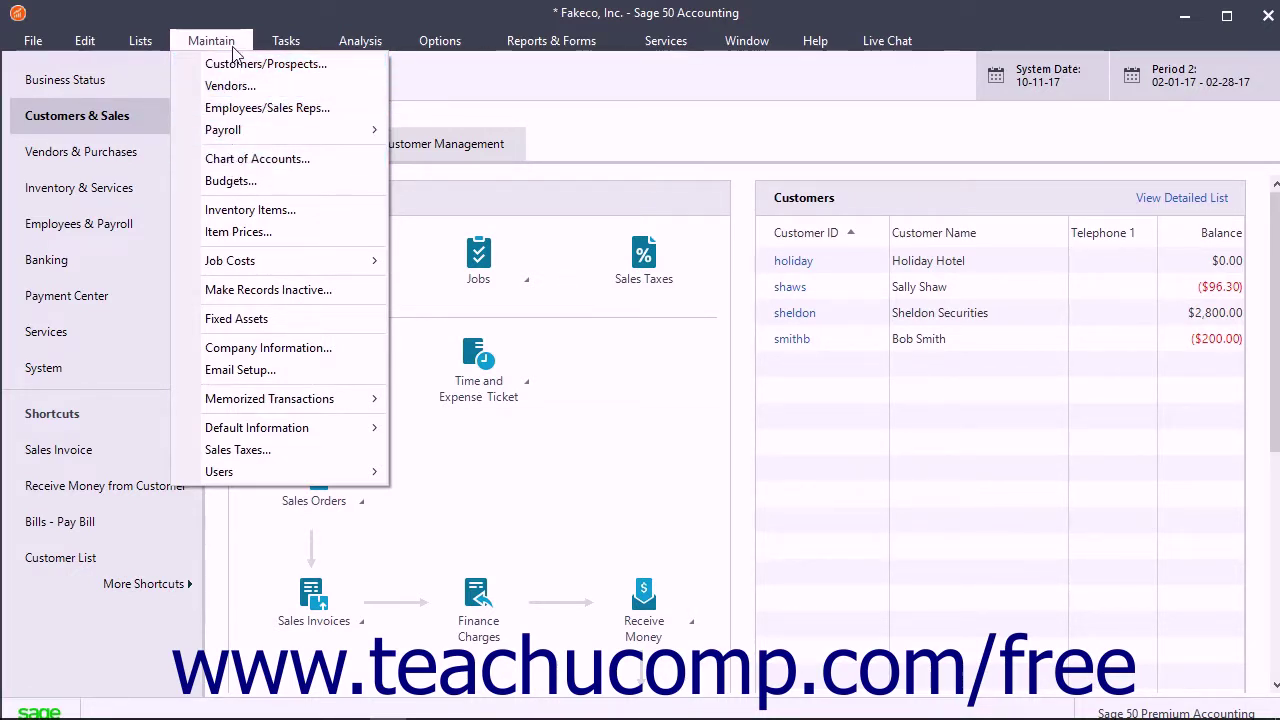
mouse_move(285, 48)
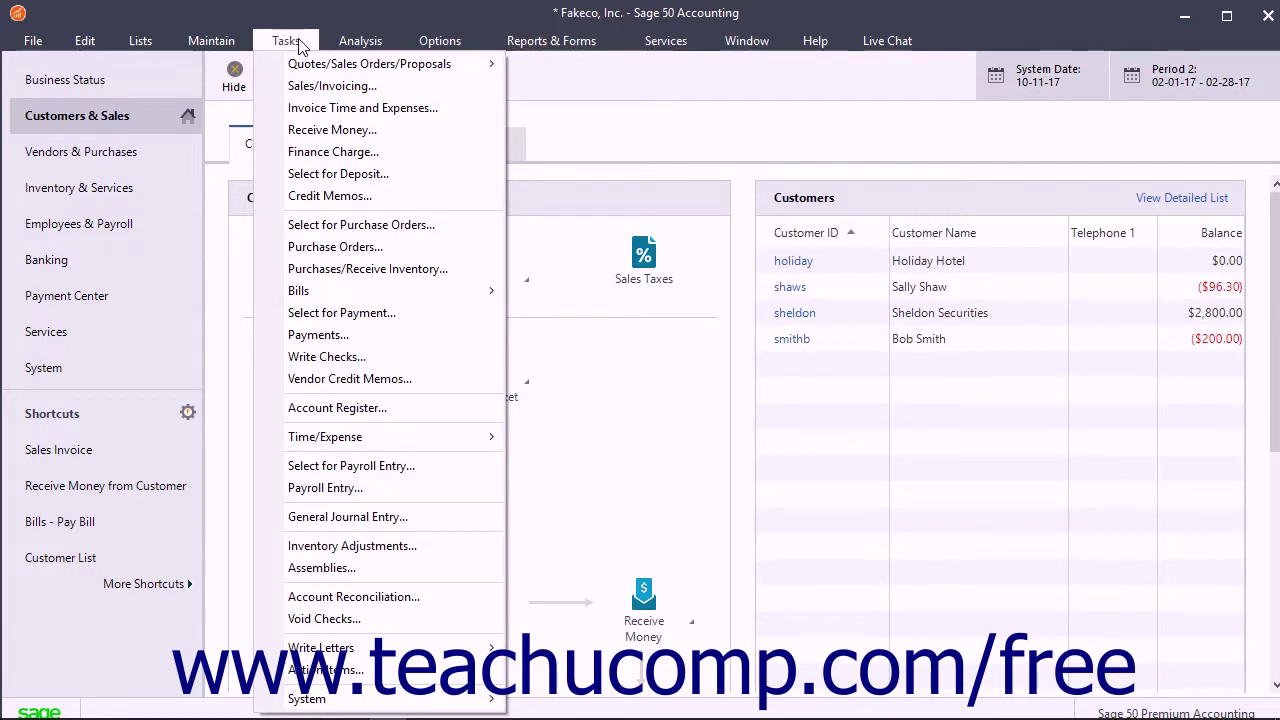
click(298, 45)
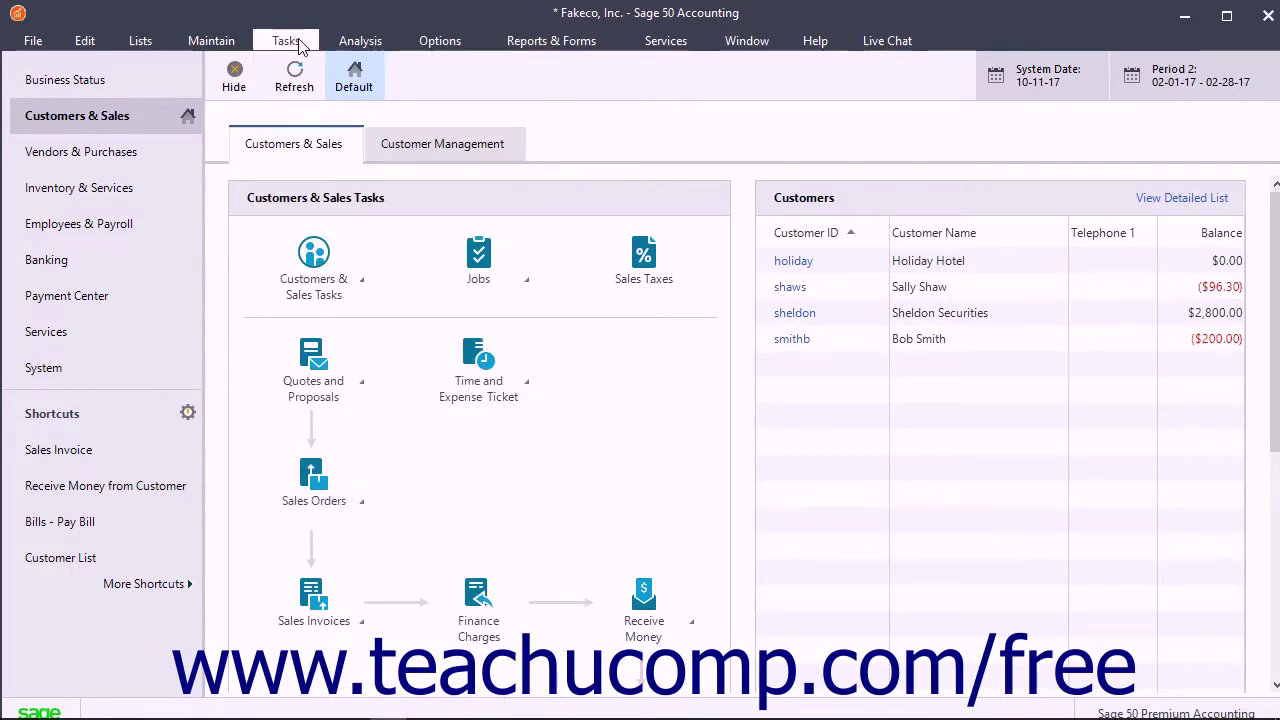
click(213, 41)
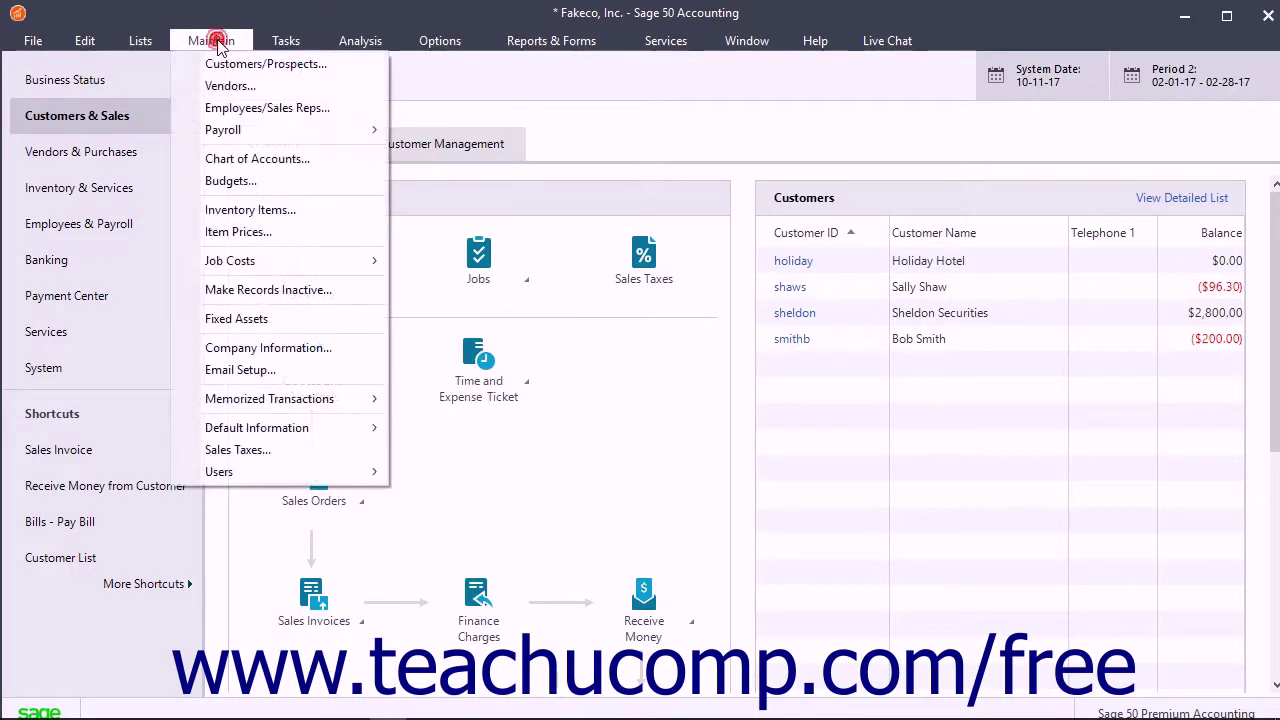
click(244, 158)
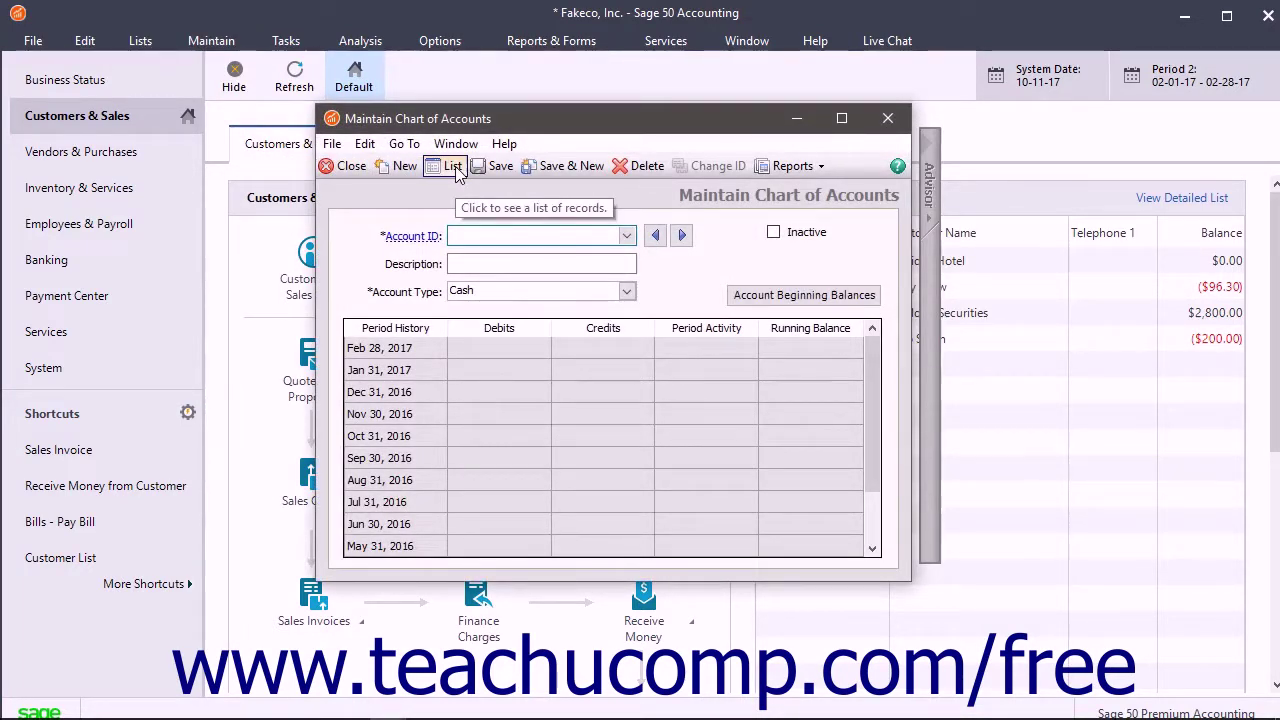
click(452, 166)
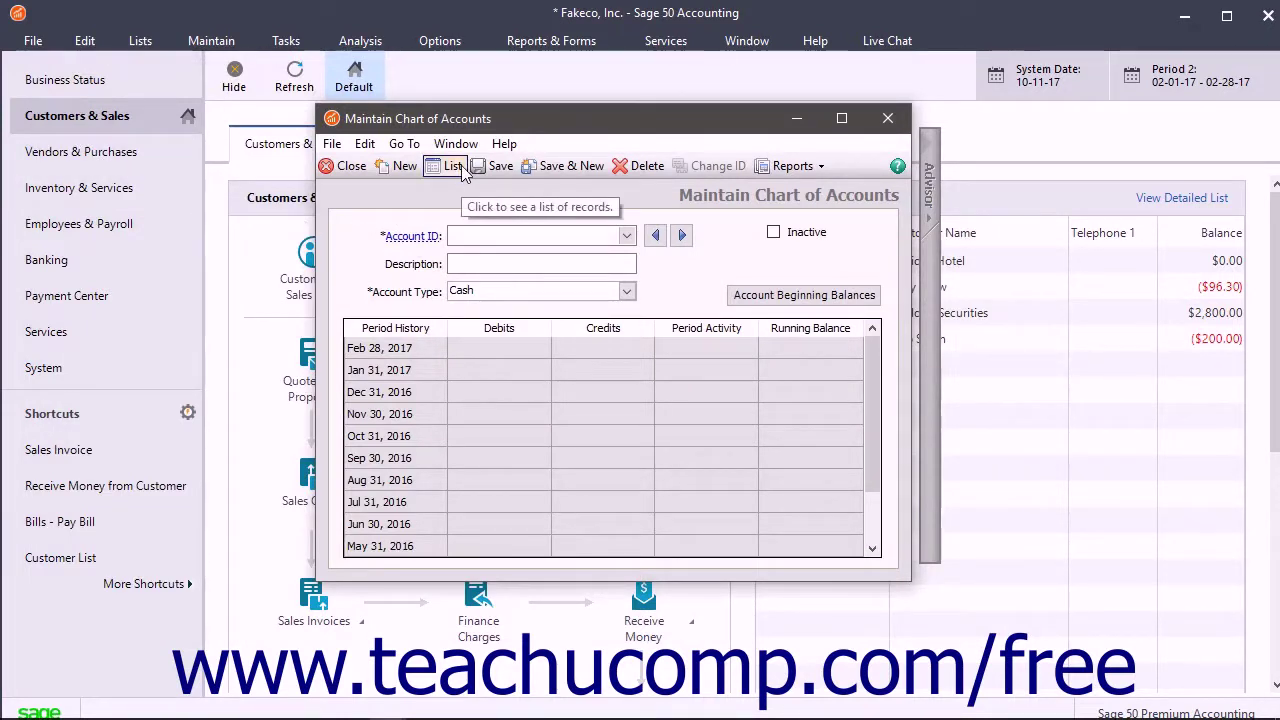
click(335, 166)
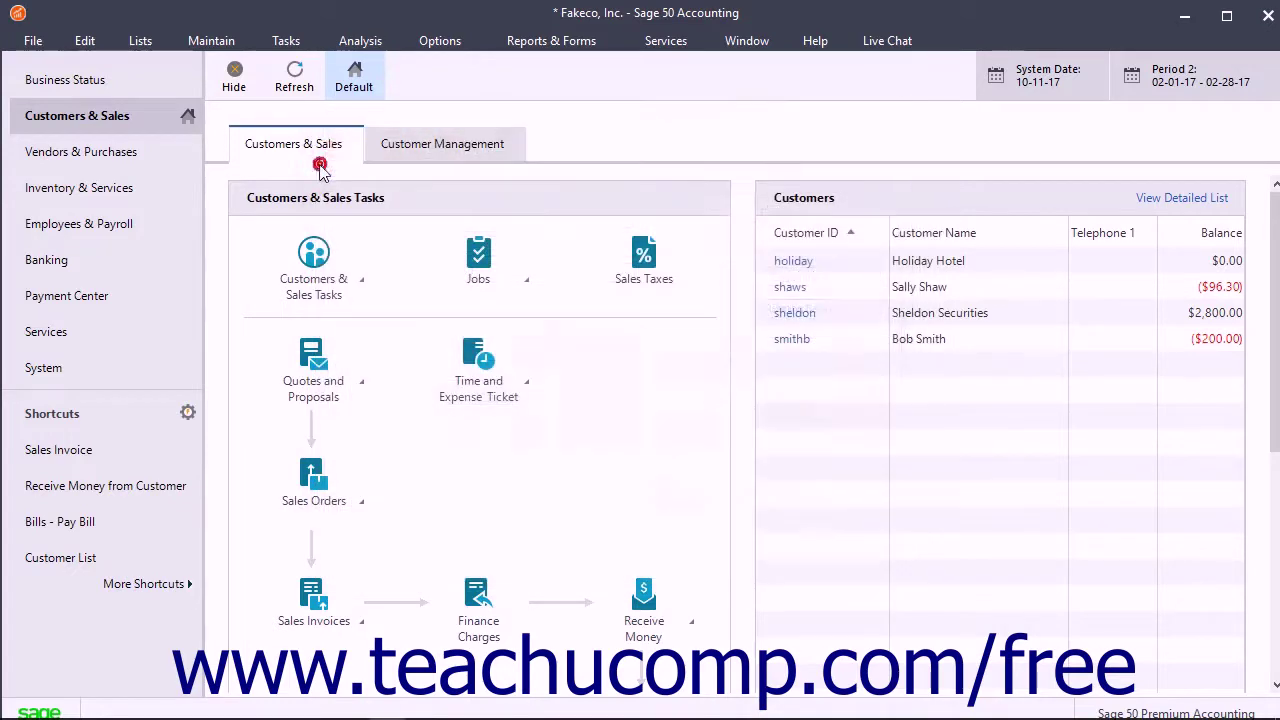
Open the Sales Invoices list from Lists > Customers & Sales
click(140, 41)
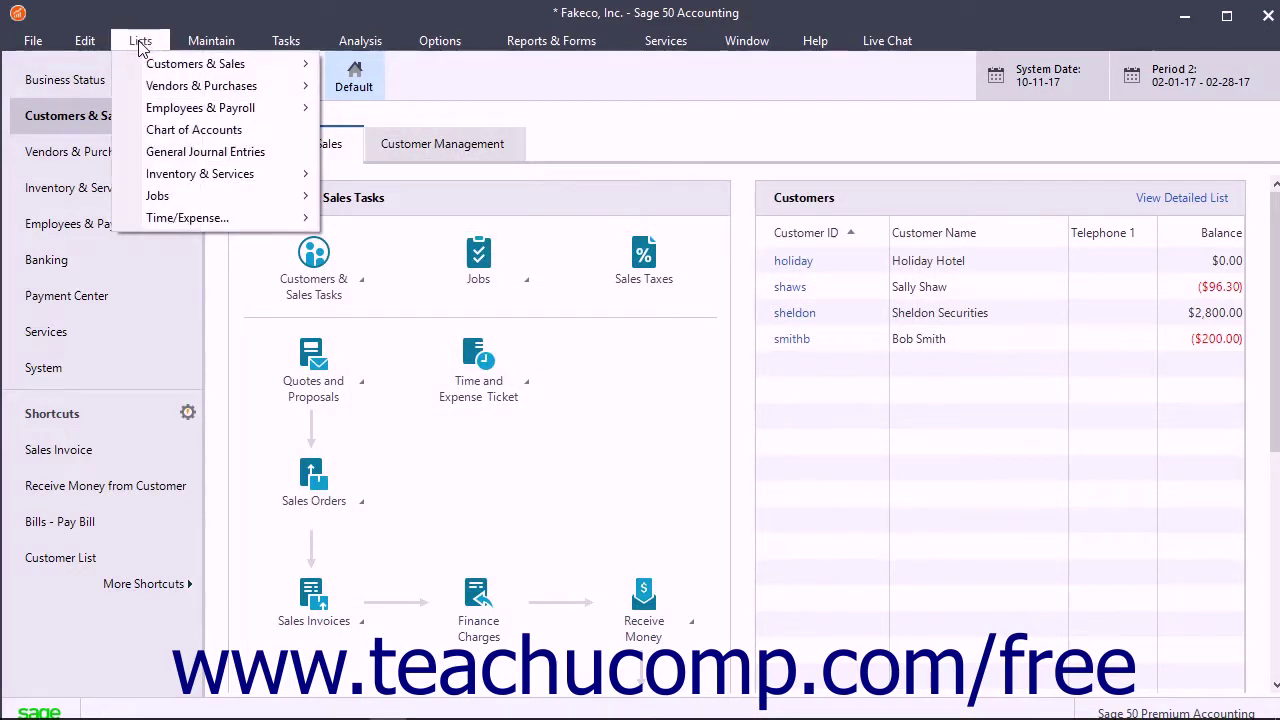
mouse_move(150, 70)
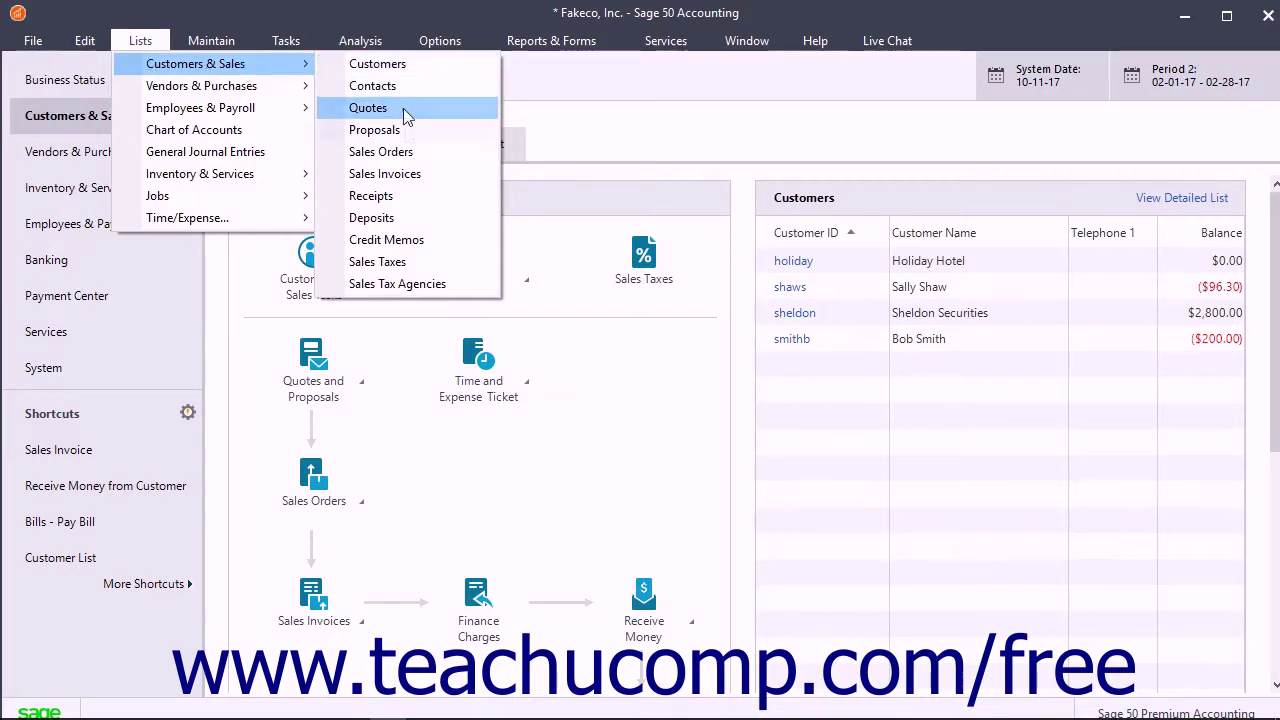
click(405, 176)
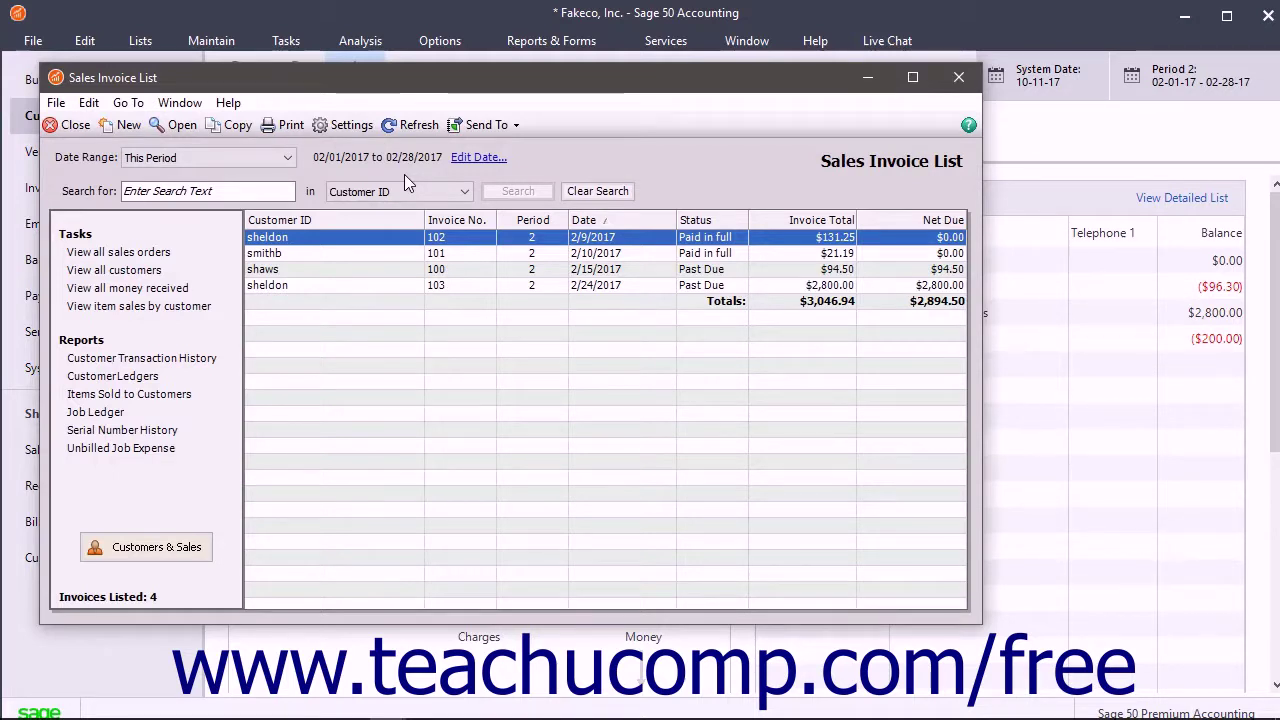
double_click(300, 240)
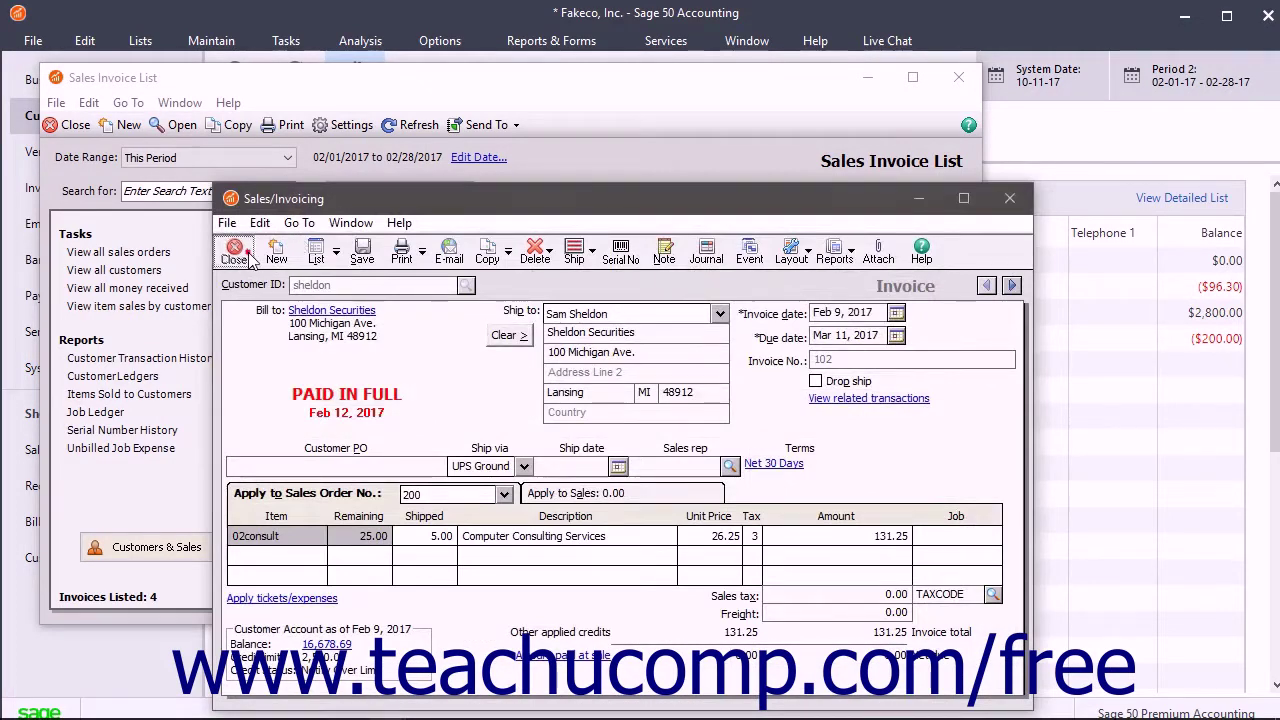
click(236, 252)
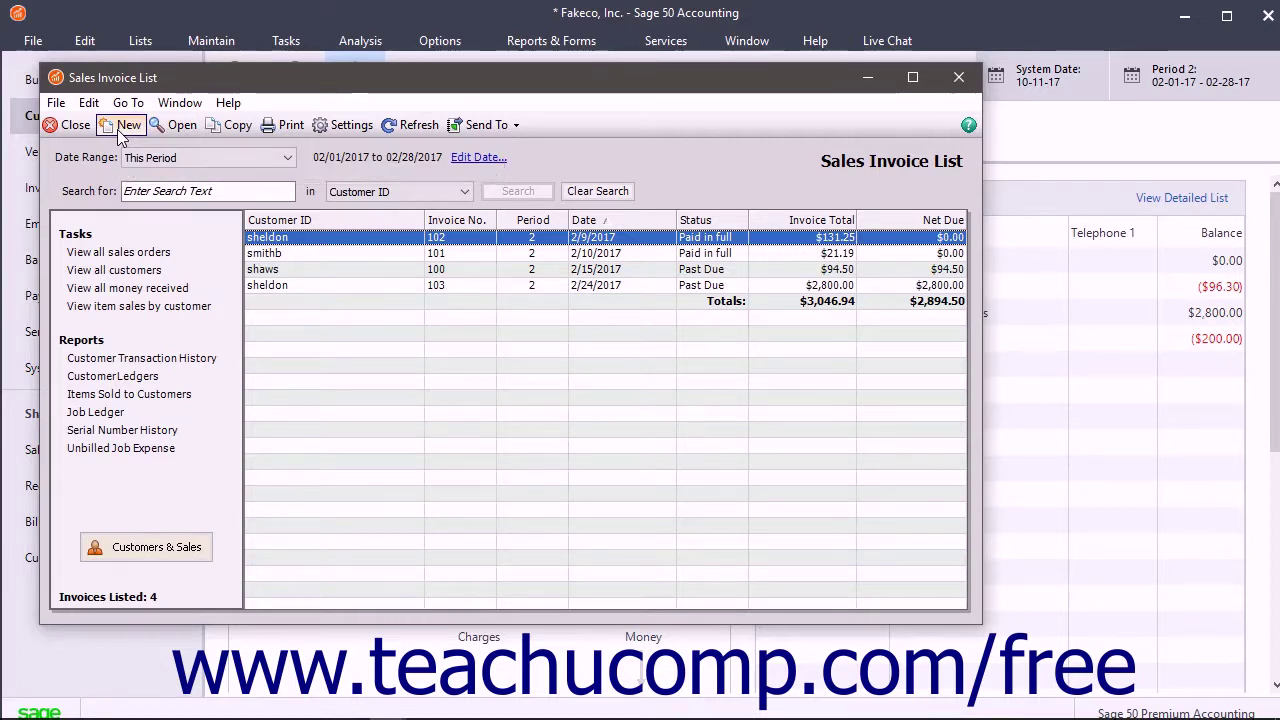
click(297, 253)
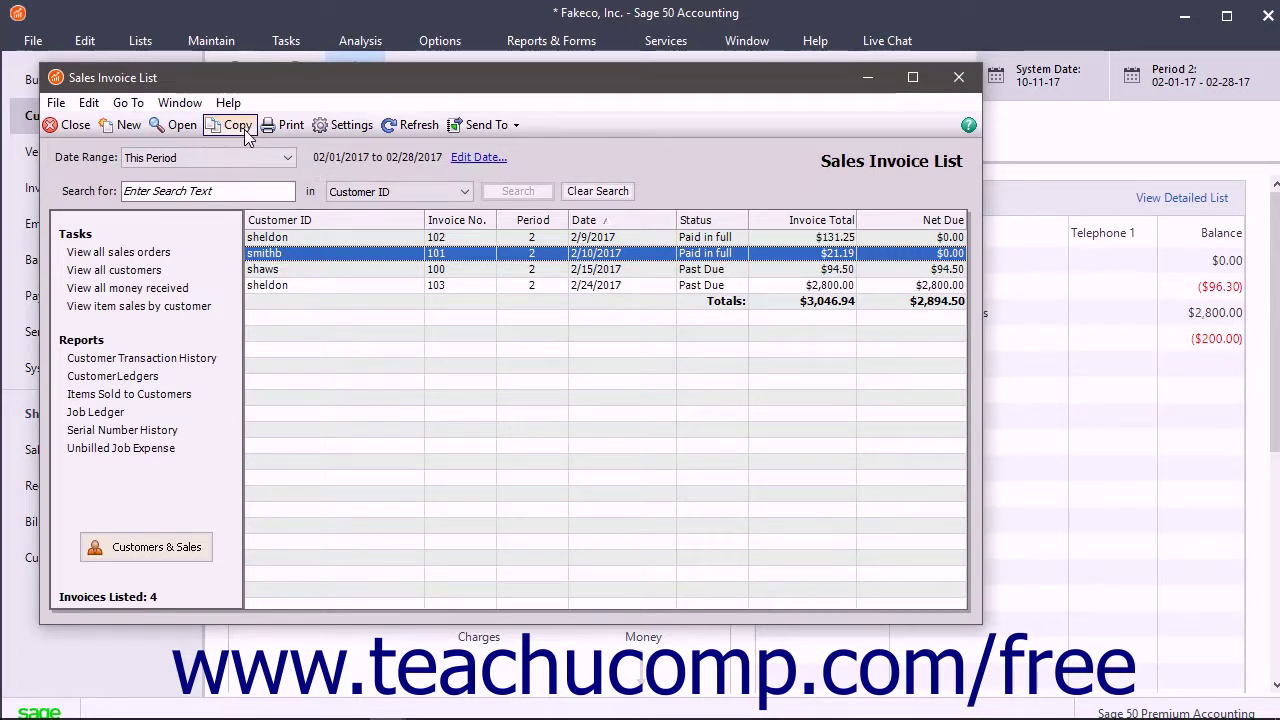
click(402, 130)
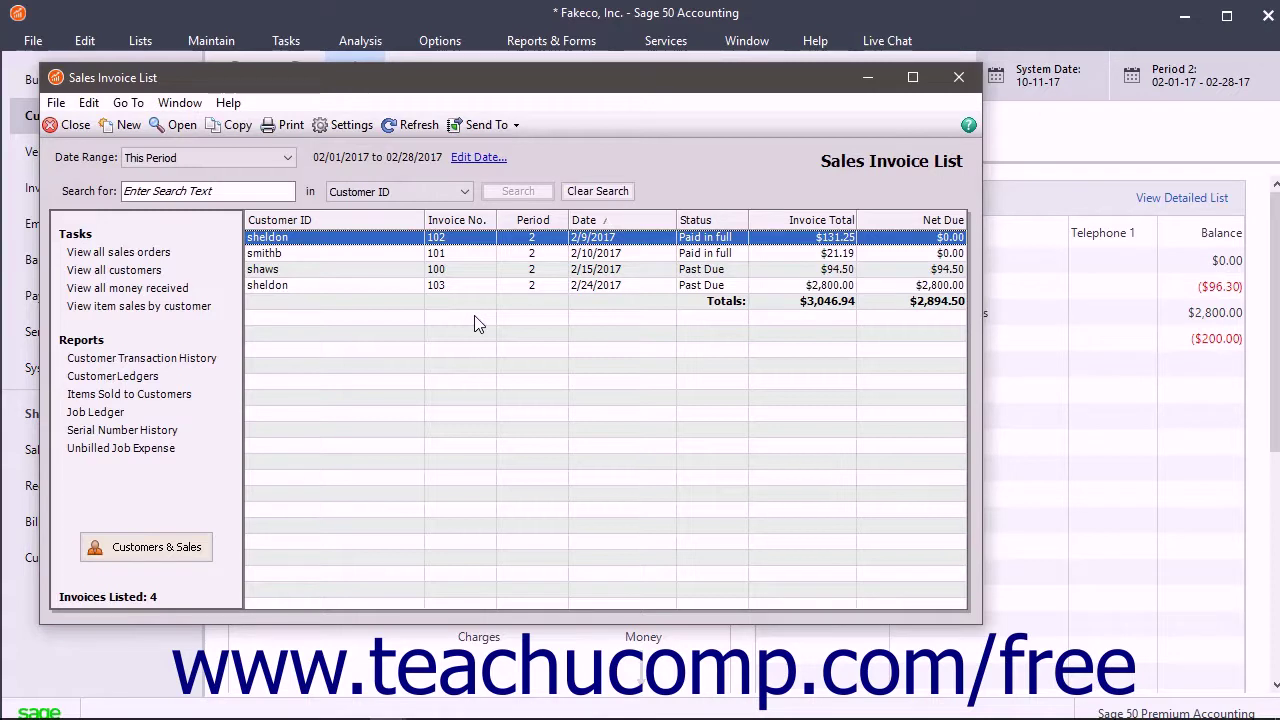
click(292, 126)
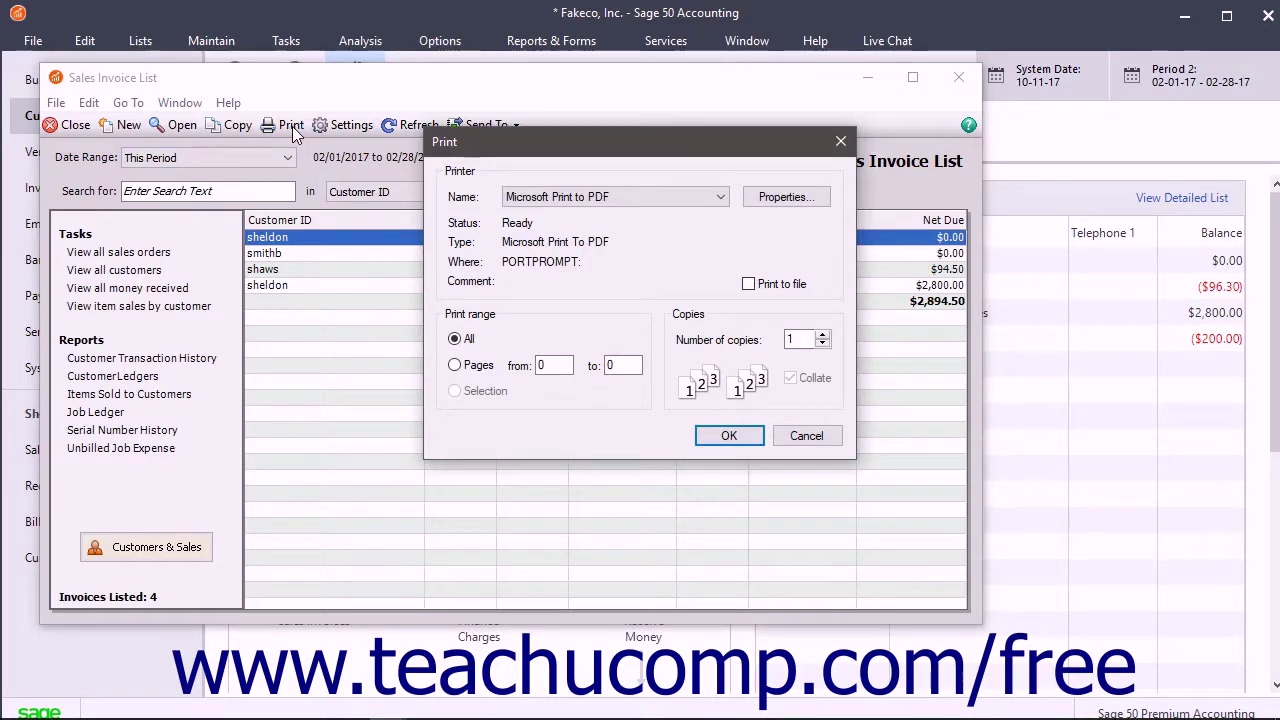
click(806, 435)
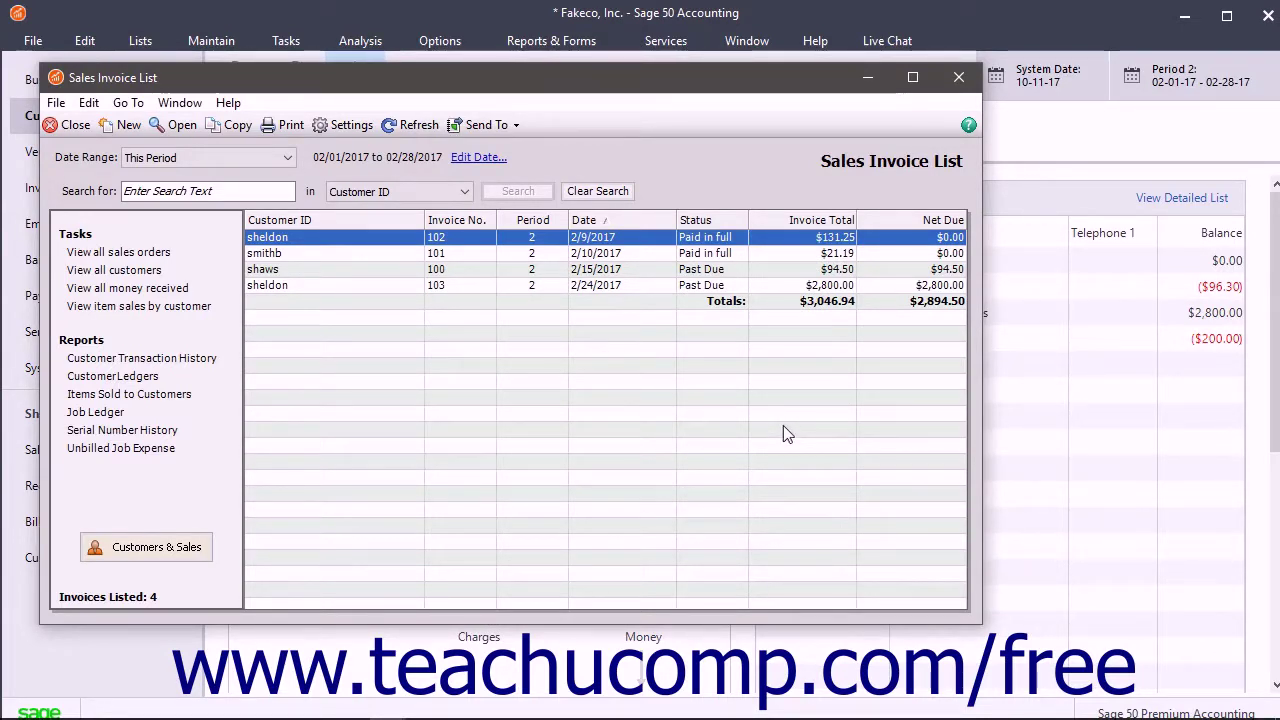
click(512, 128)
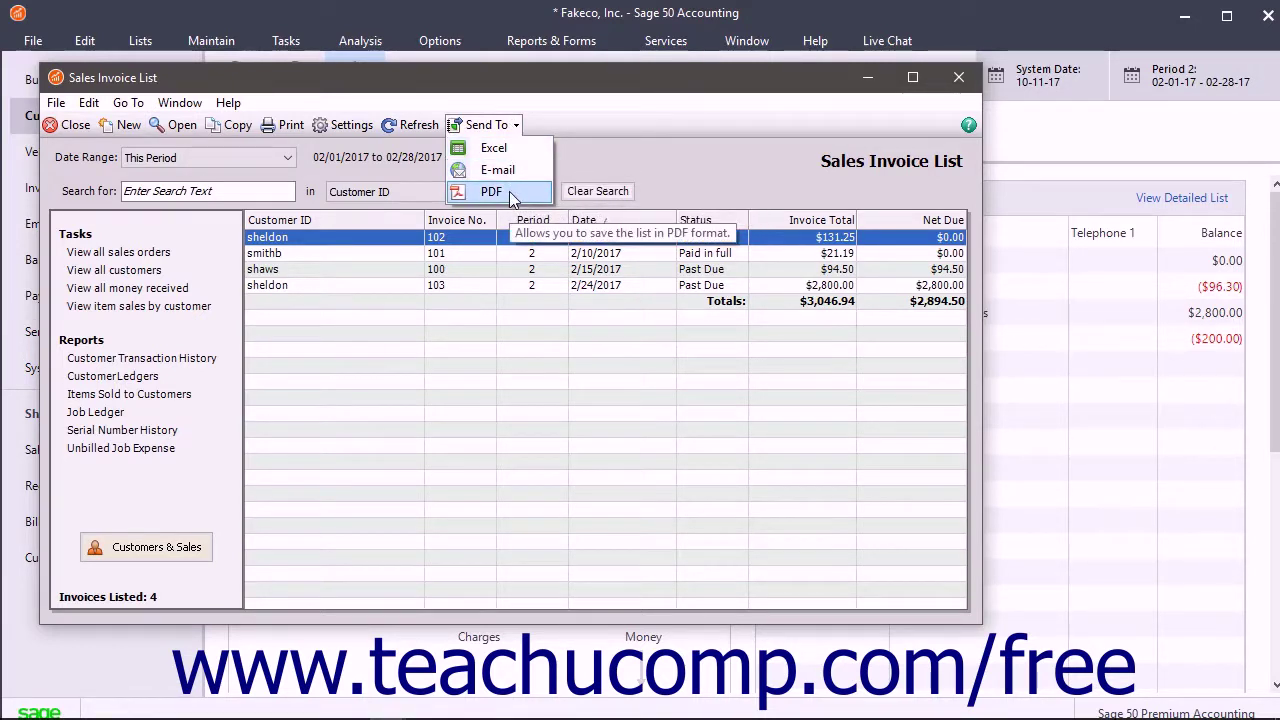
click(506, 124)
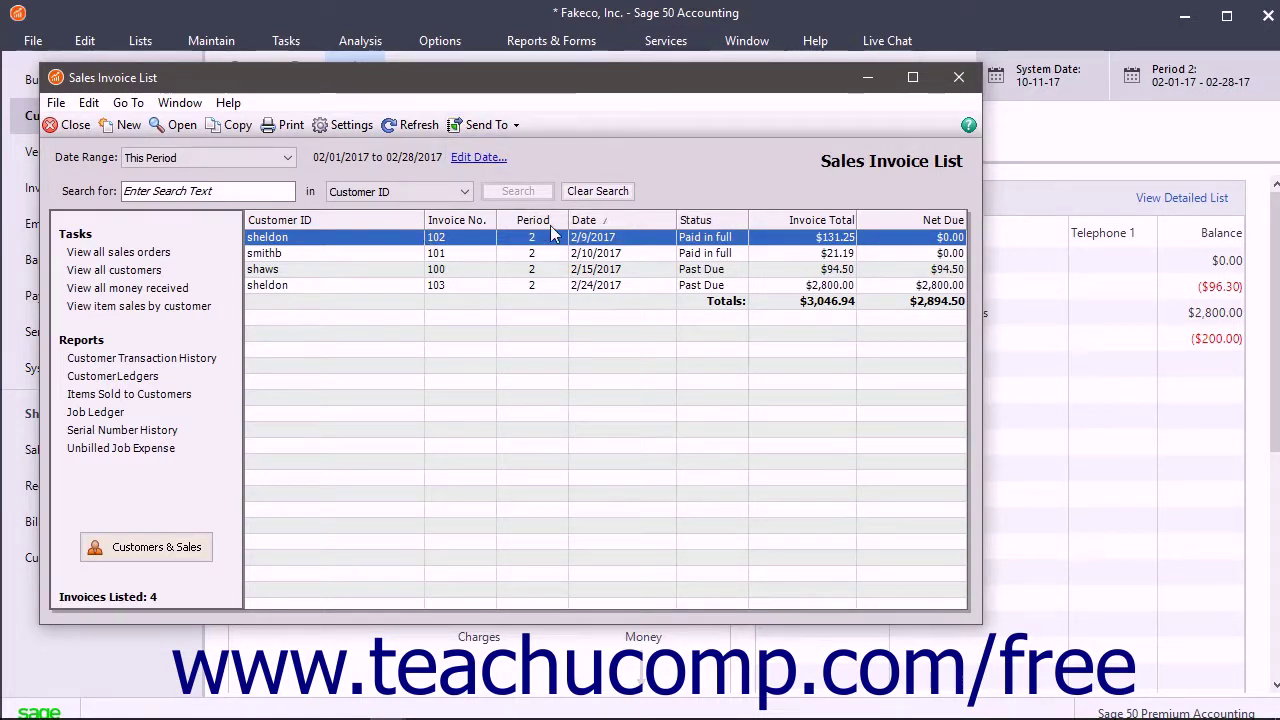
click(350, 125)
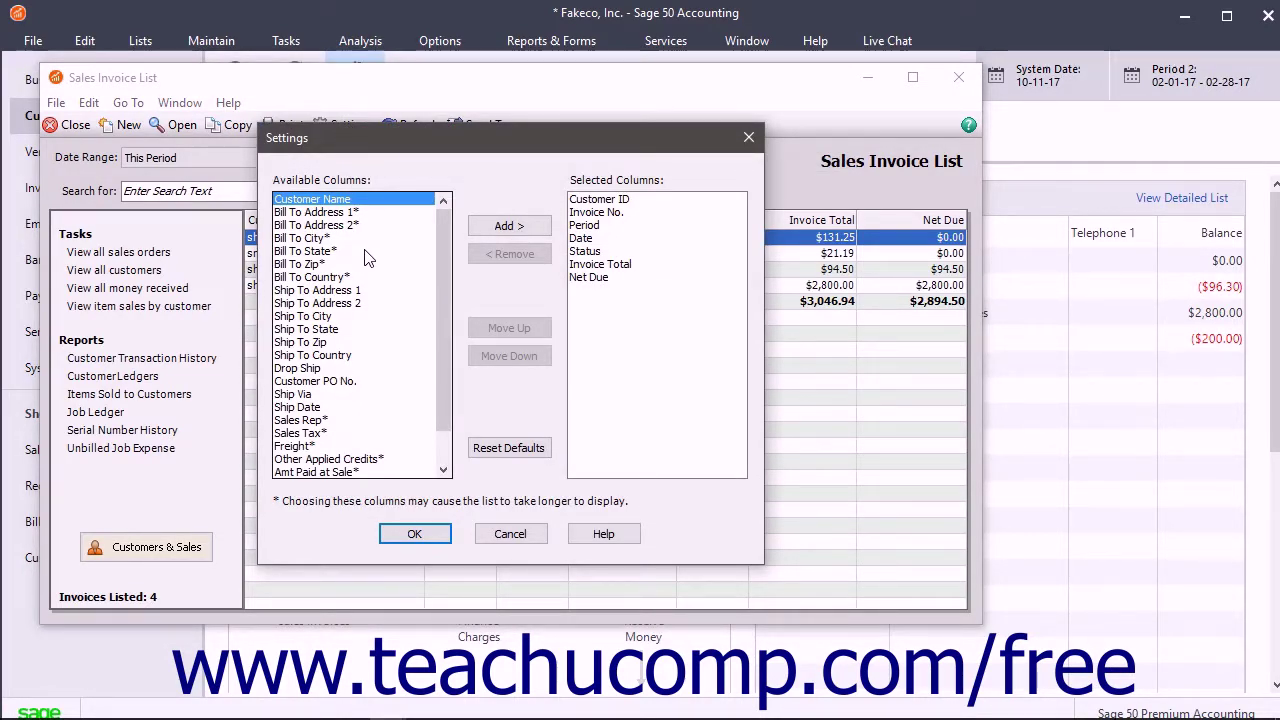
Add the Bill To Address 1 column to the displayed columns, then remove it again
click(352, 212)
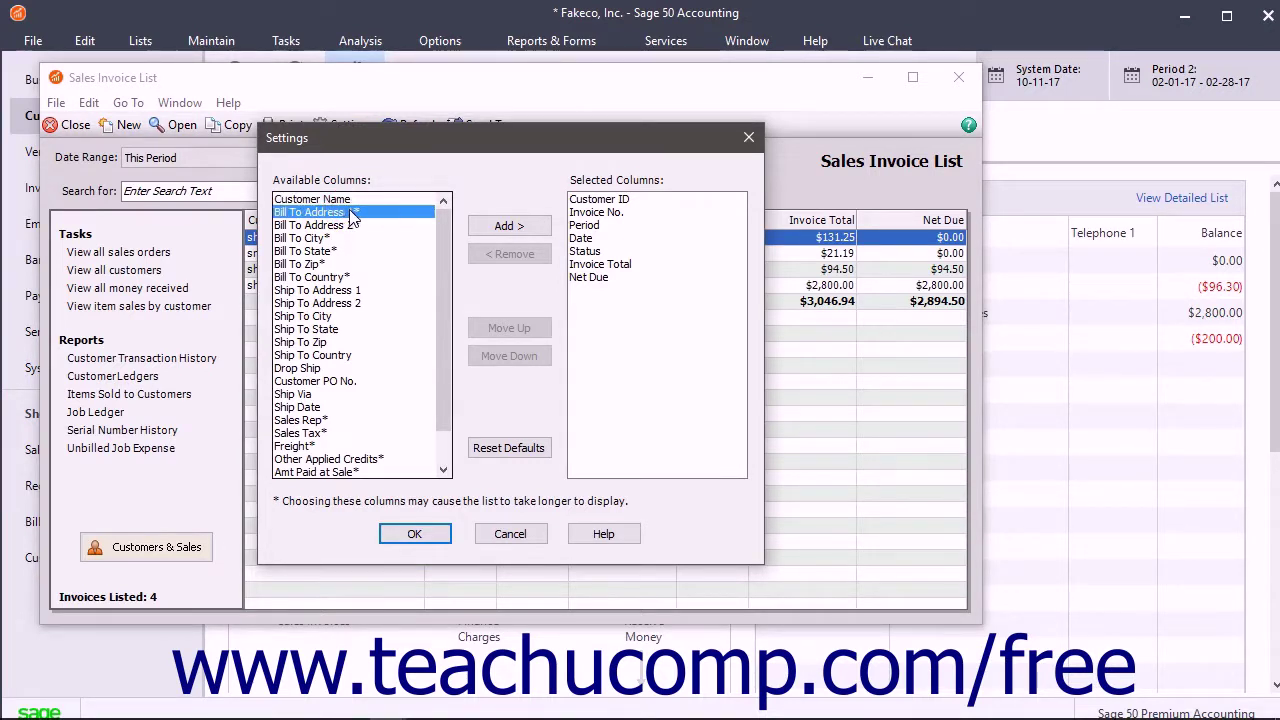
click(492, 230)
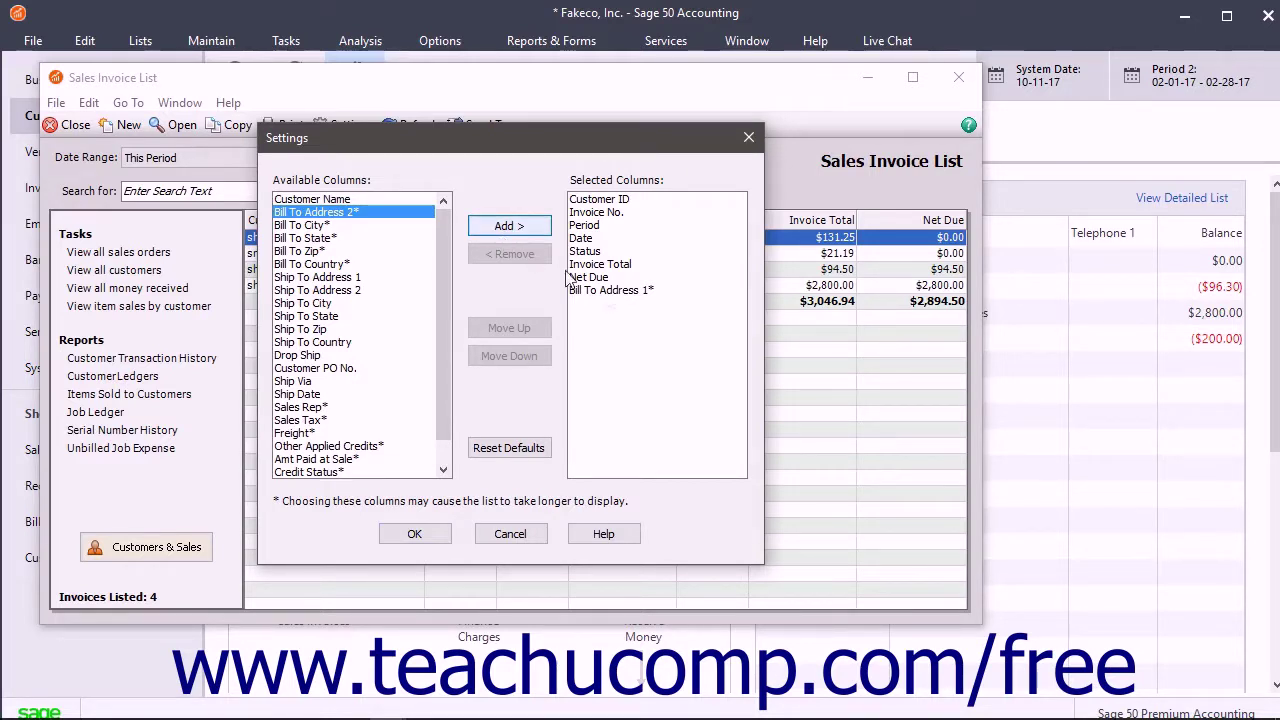
click(618, 290)
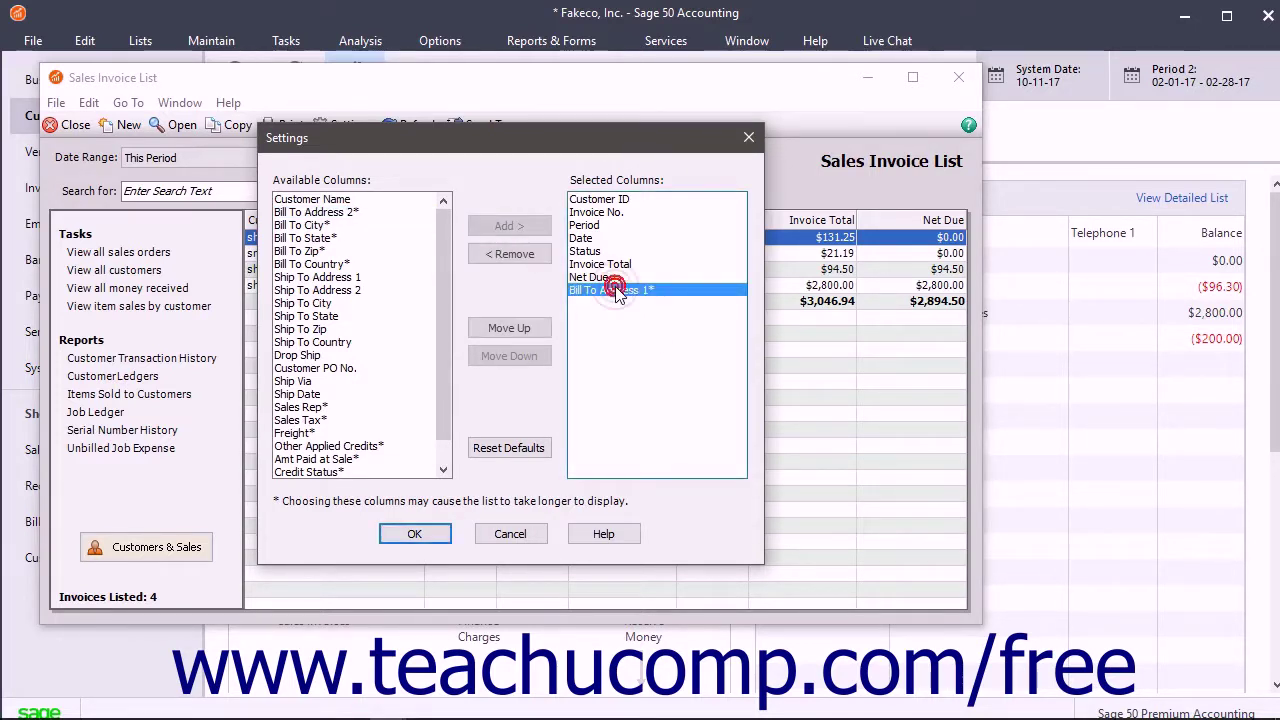
click(536, 258)
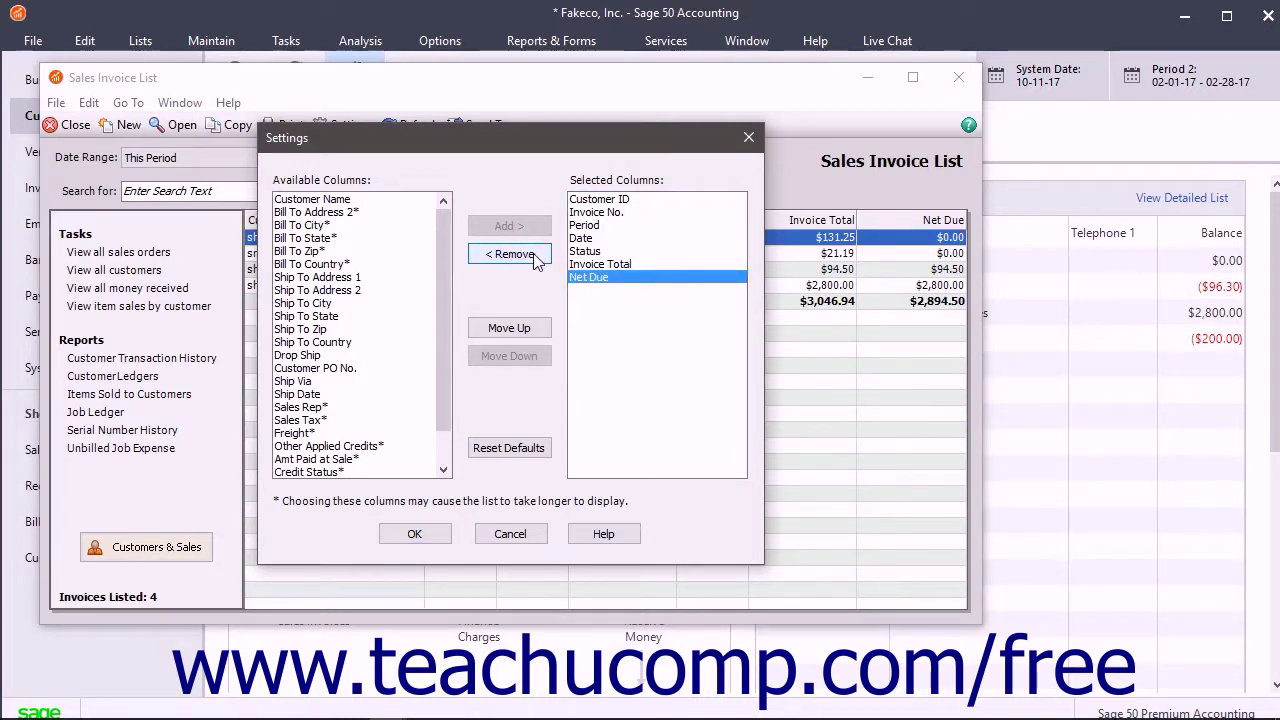
Move Net Due above Invoice Total and back, then restore the default columns
click(597, 288)
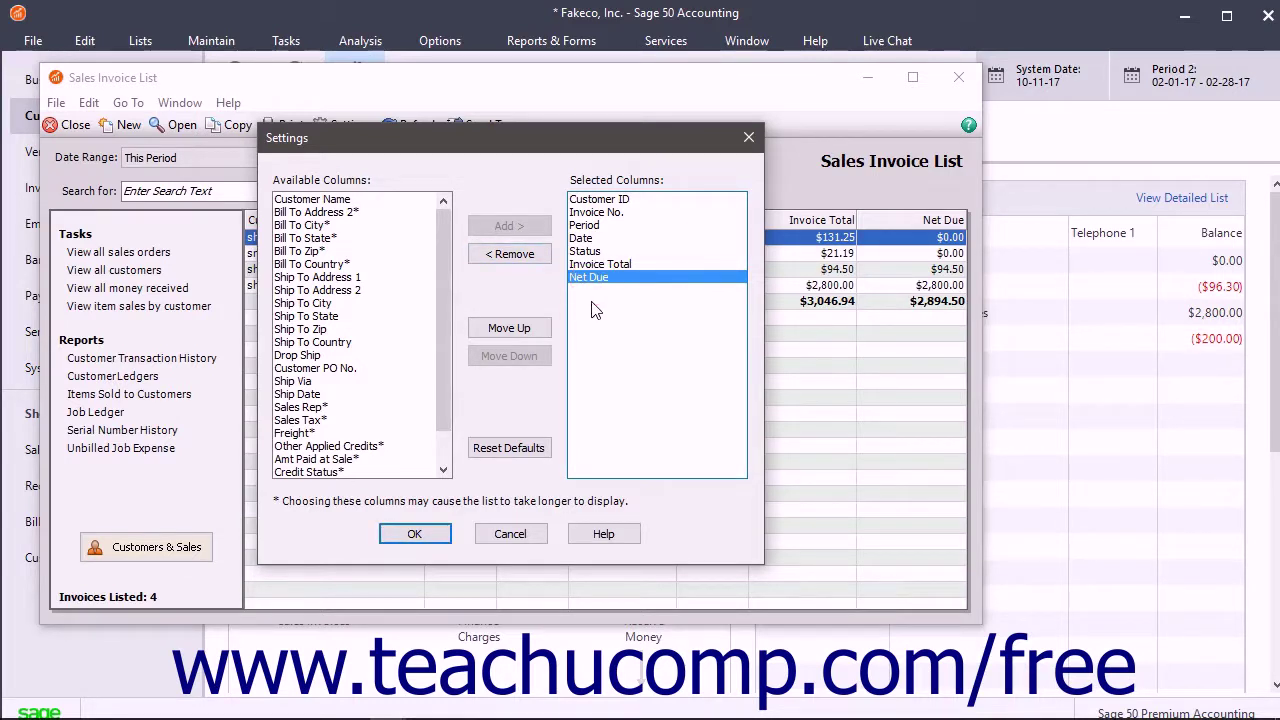
click(526, 330)
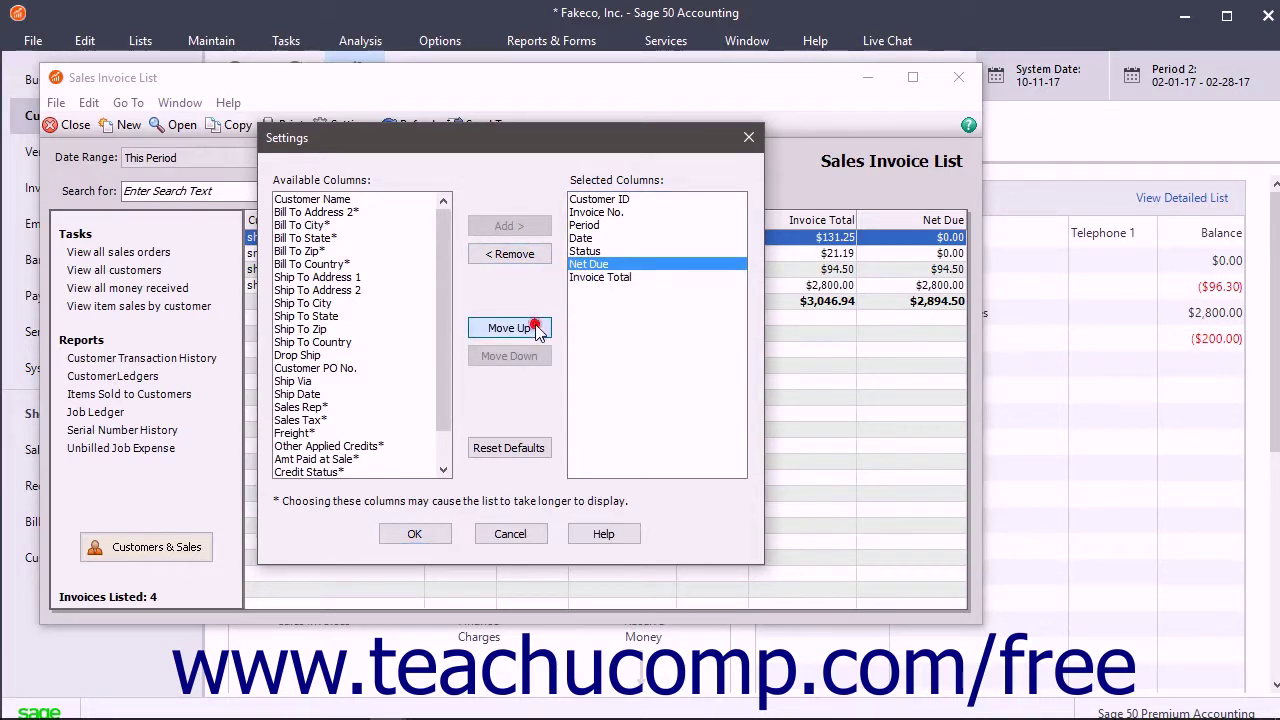
click(531, 362)
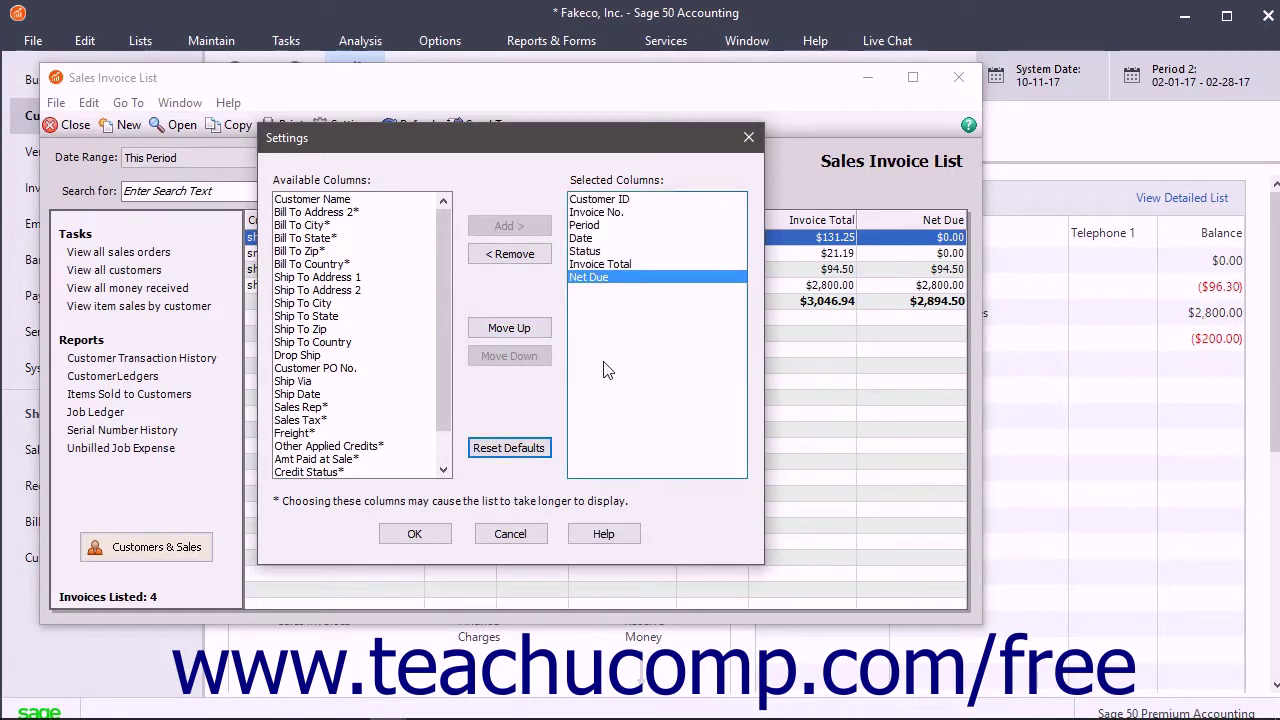
click(509, 448)
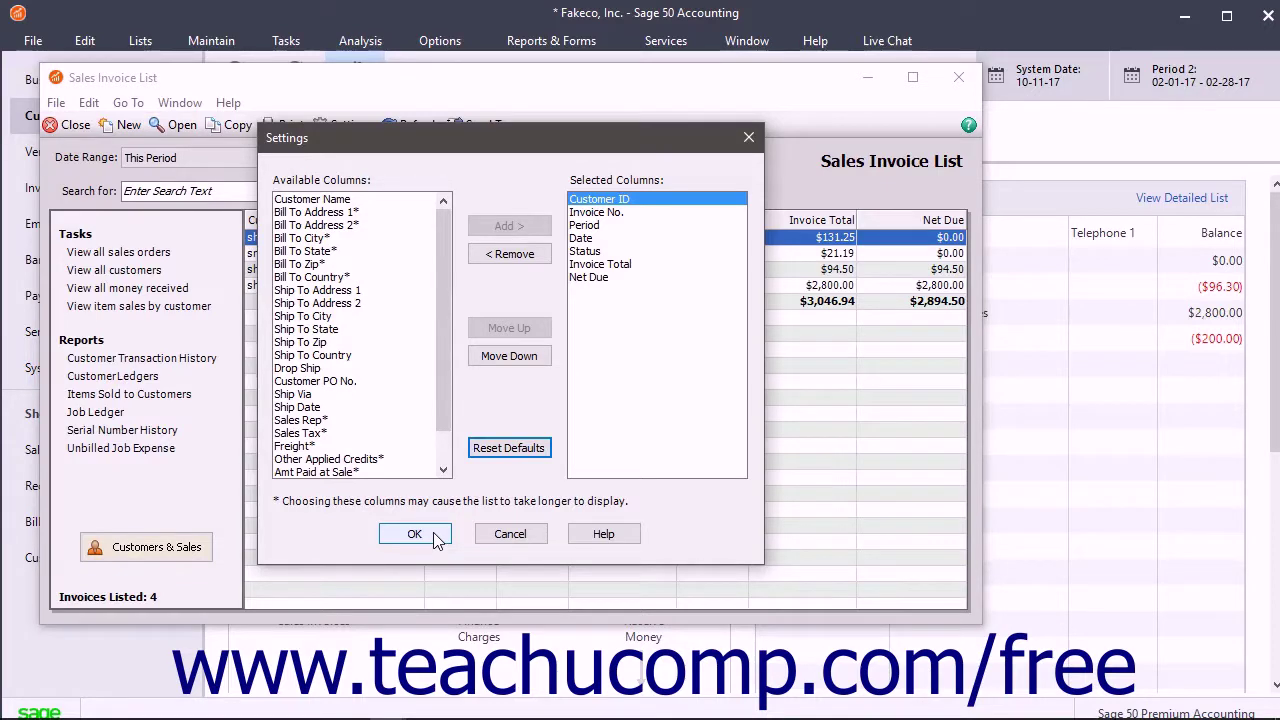
Cancel the column Settings and sort the four invoices by Customer ID, descending
click(495, 536)
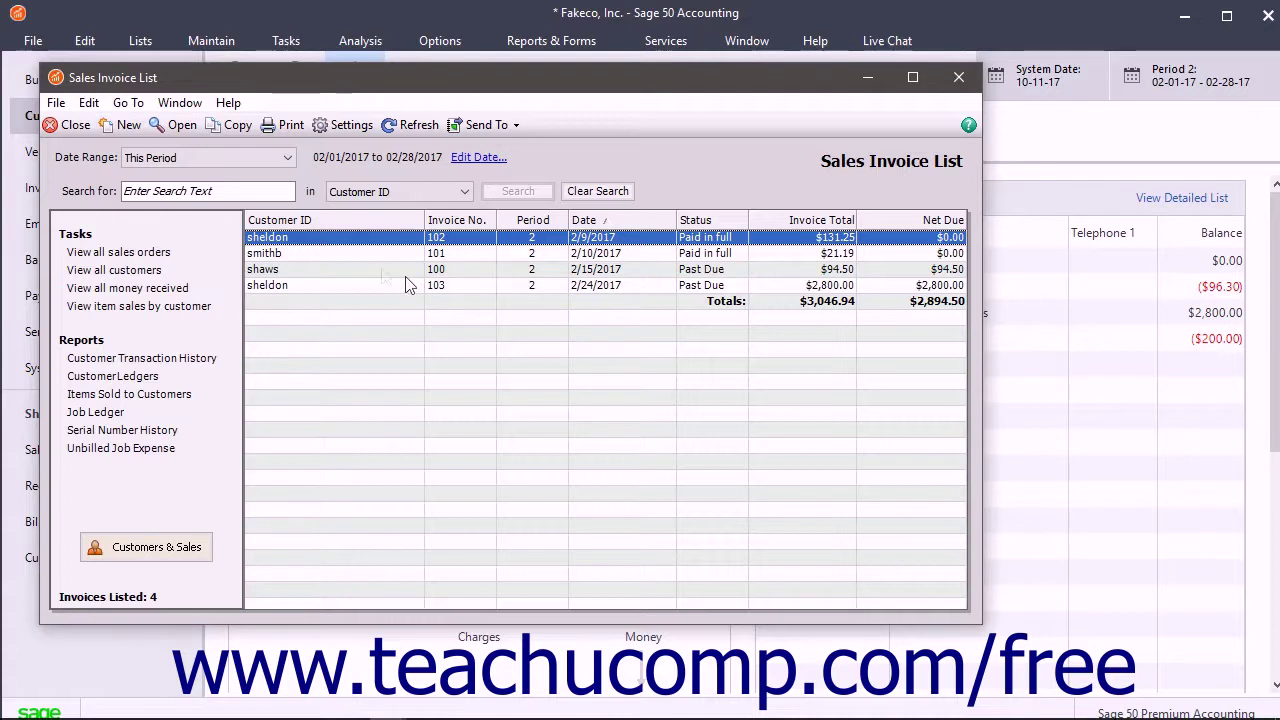
click(349, 219)
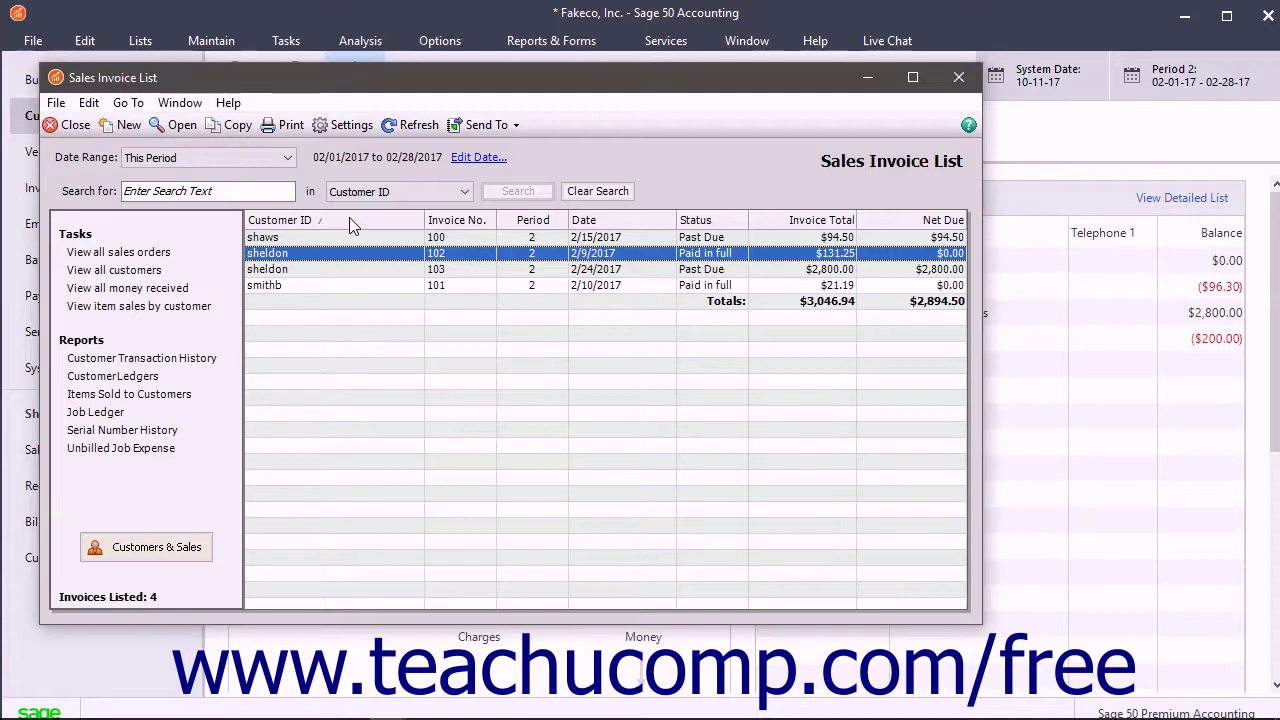
click(349, 219)
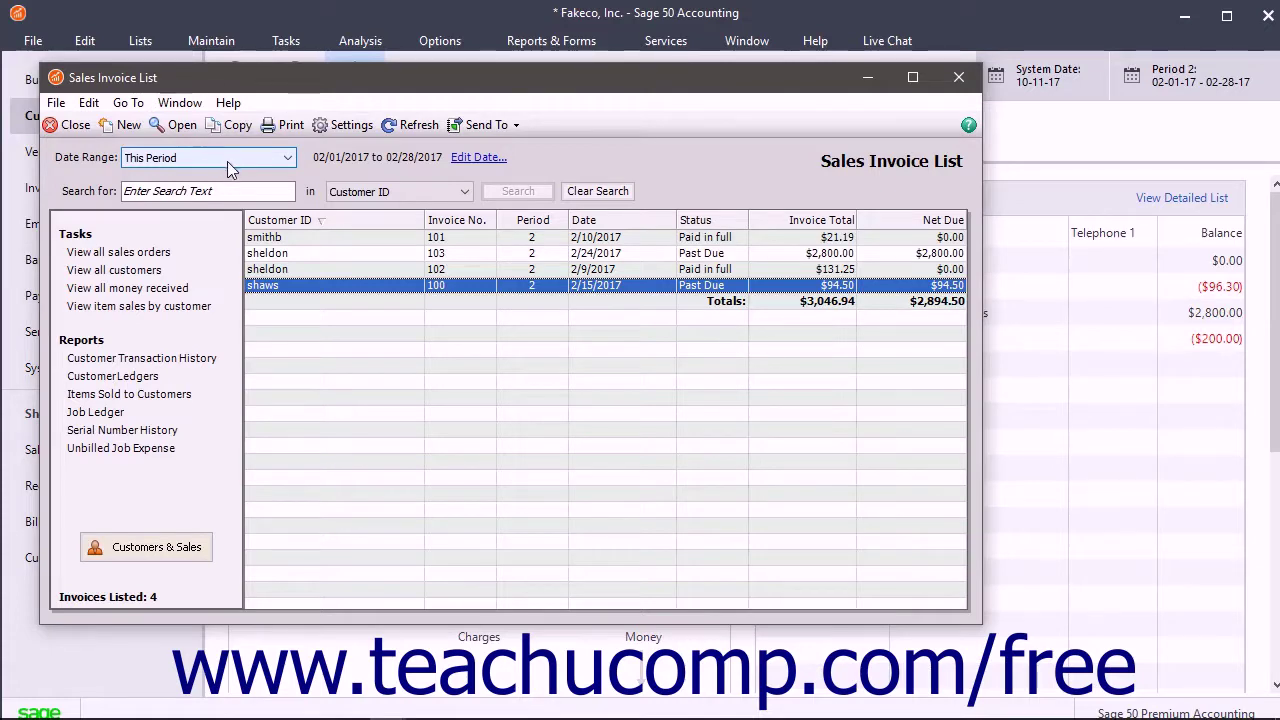
click(292, 157)
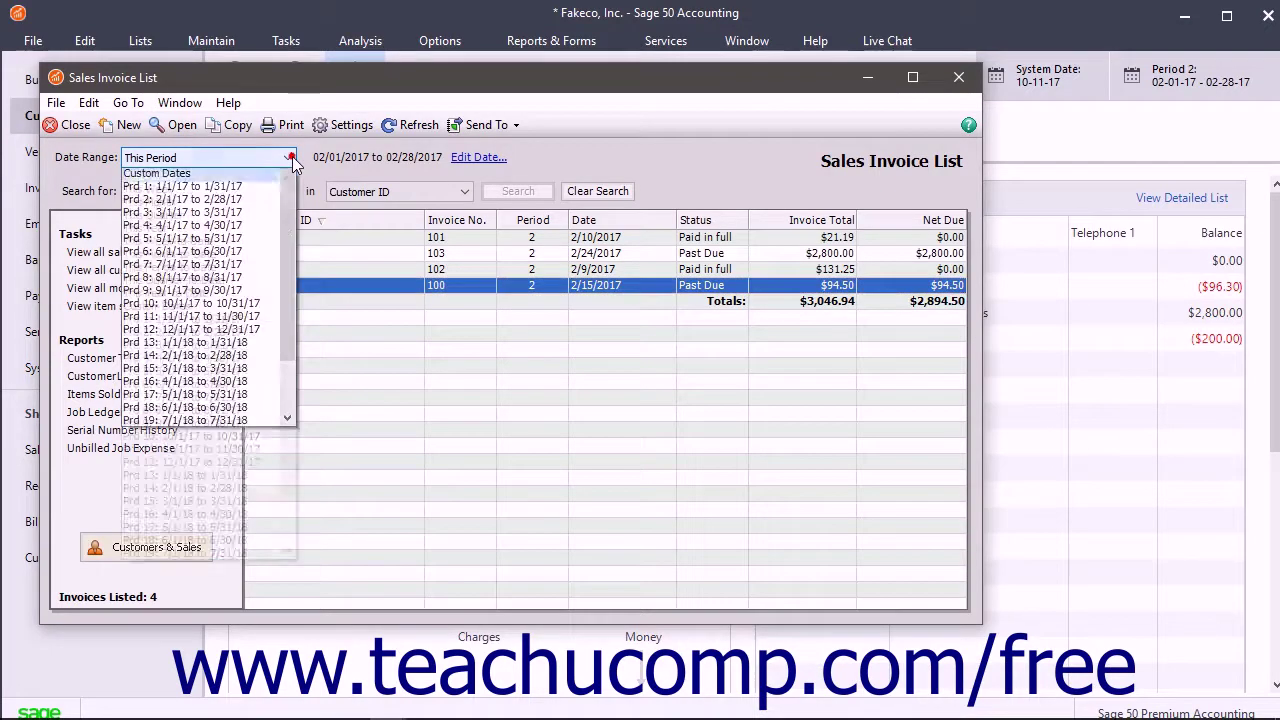
click(292, 156)
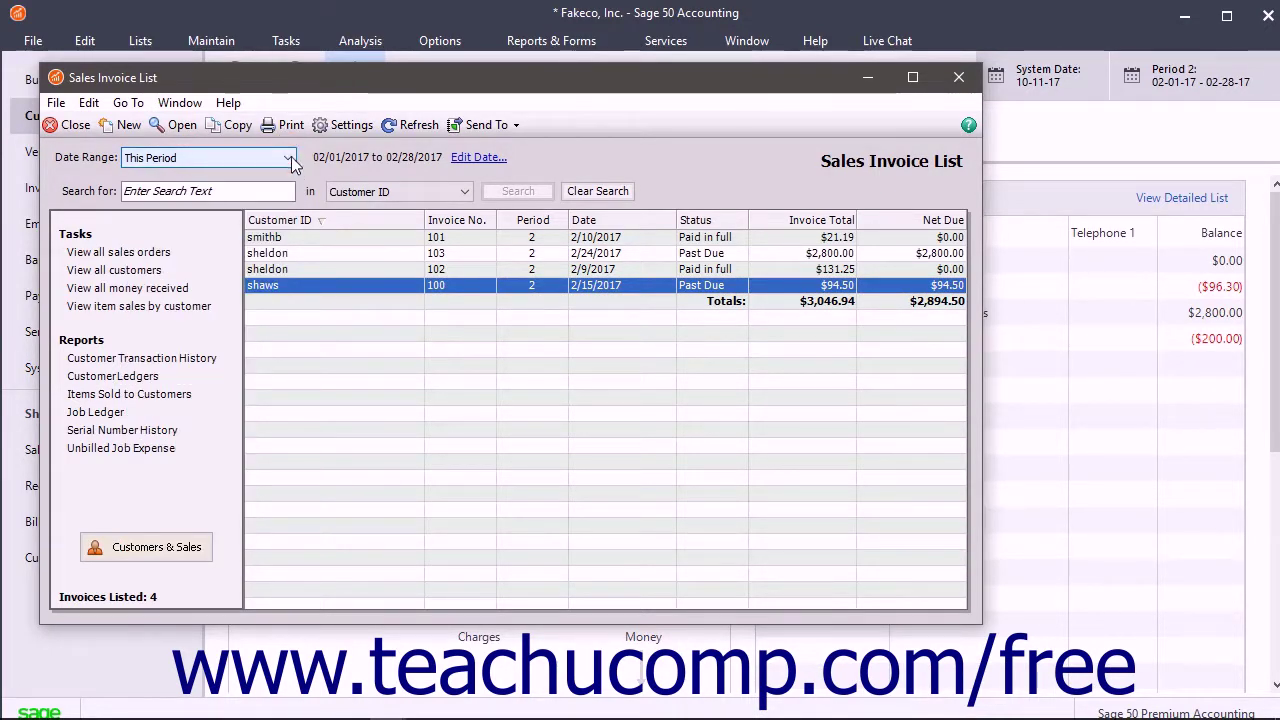
click(249, 190)
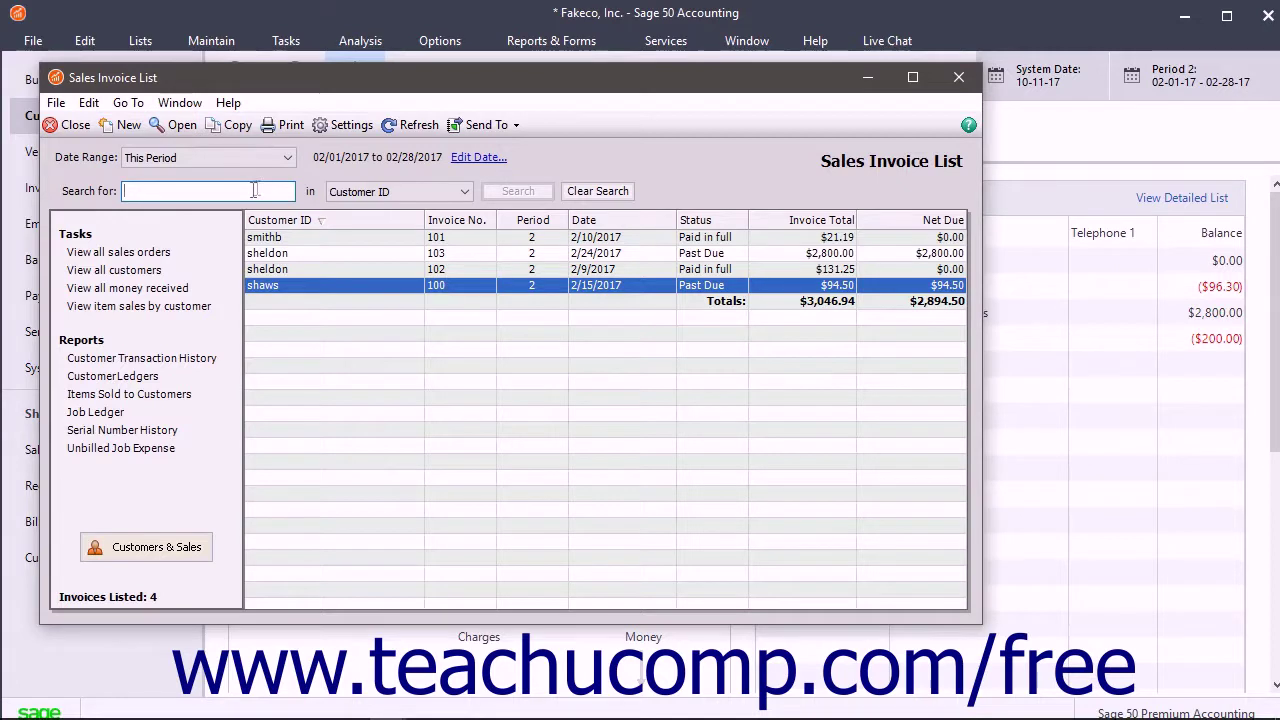
click(465, 191)
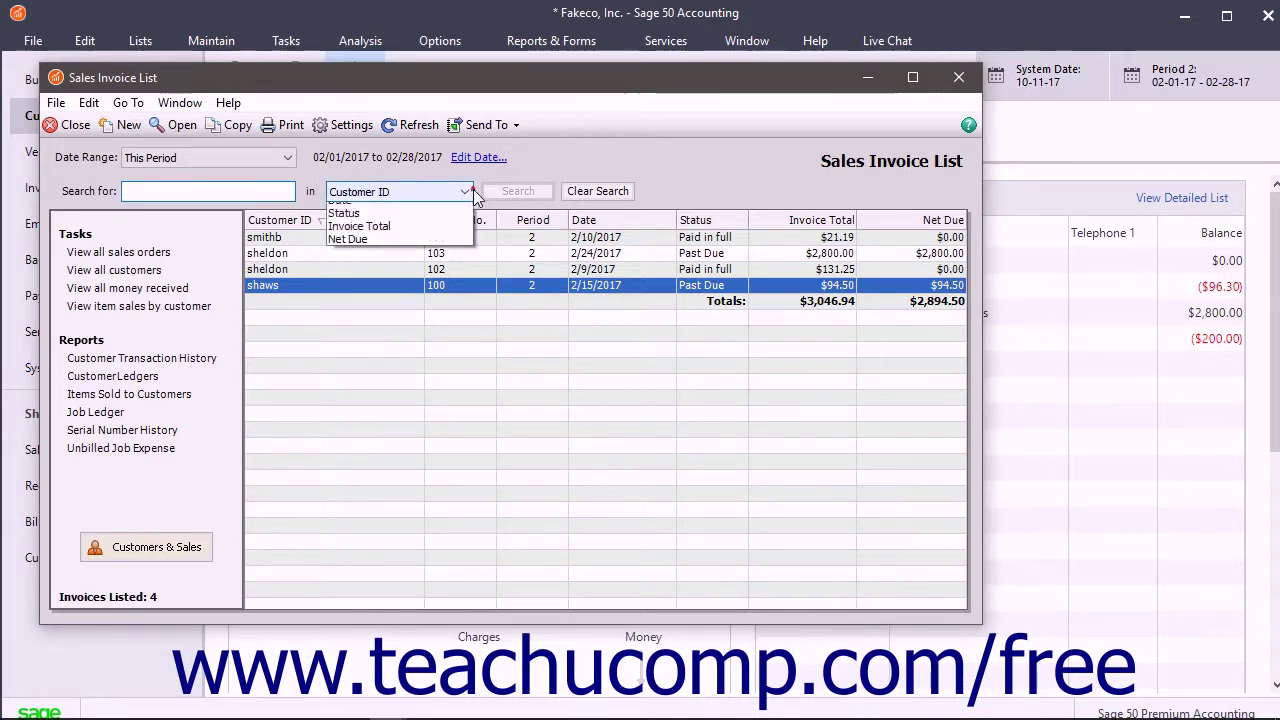
click(465, 191)
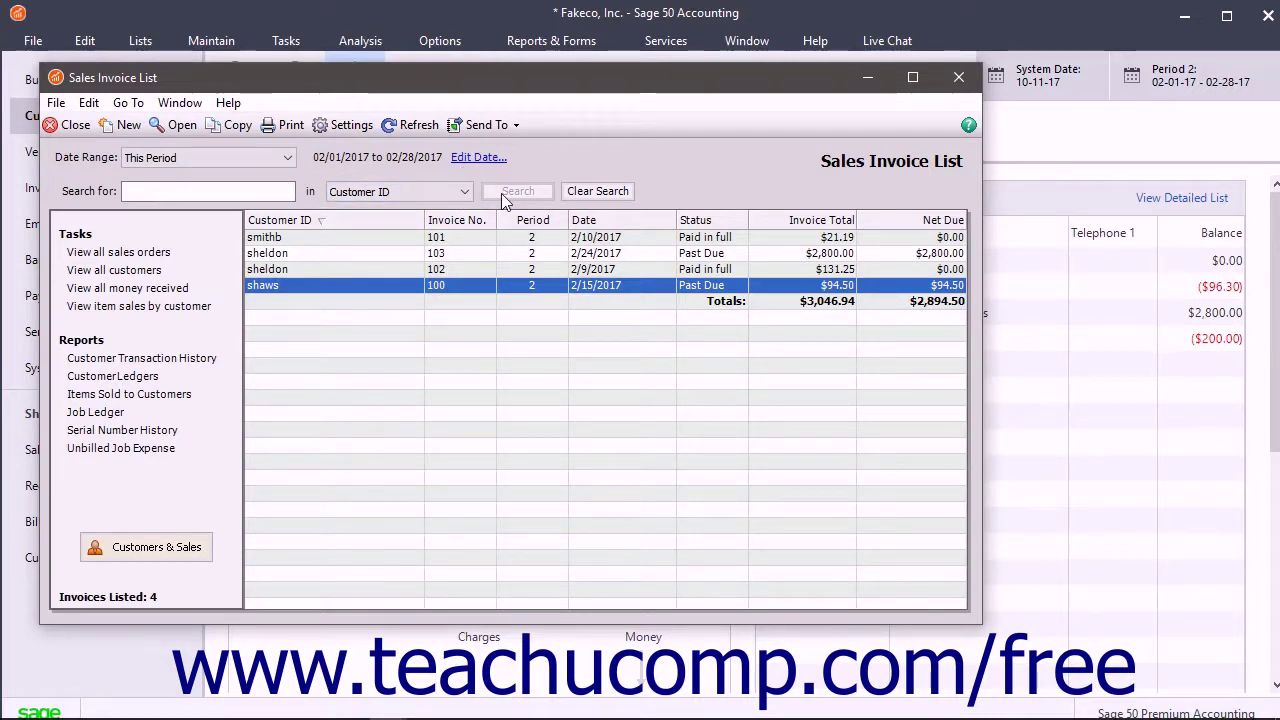
click(586, 193)
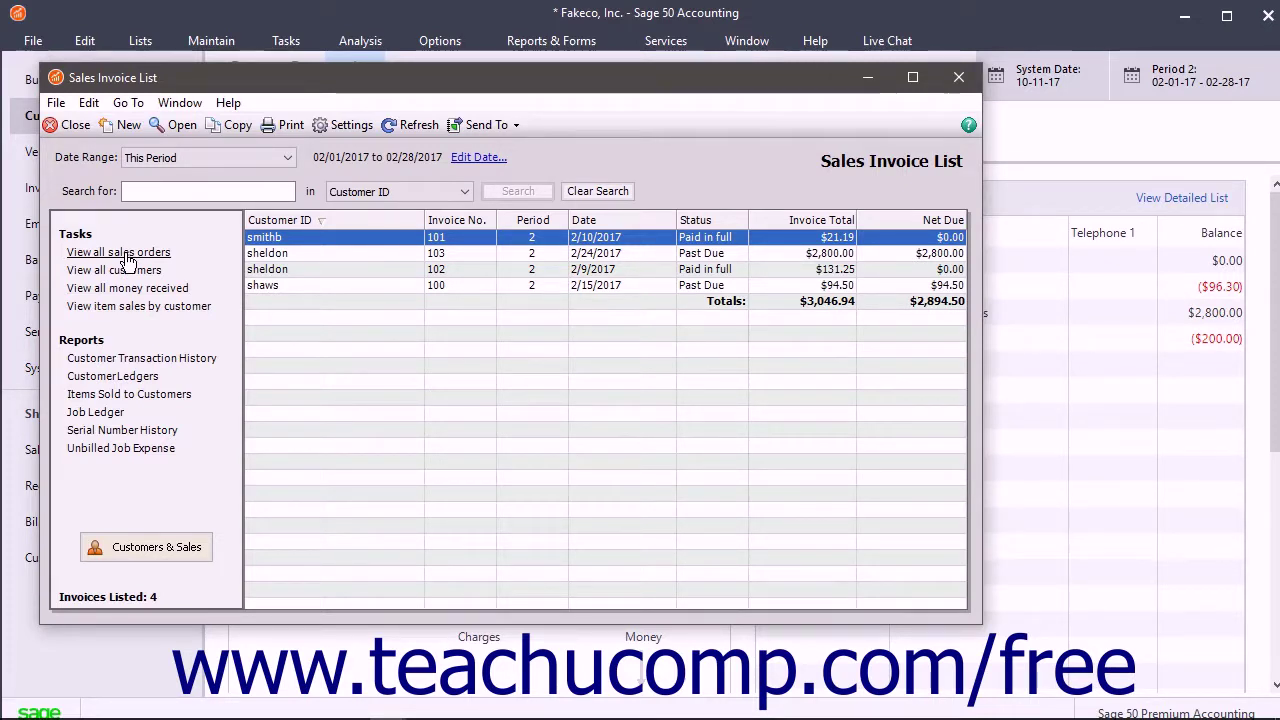
Select the paid-in-full invoice row dated 2/9/2017
click(316, 269)
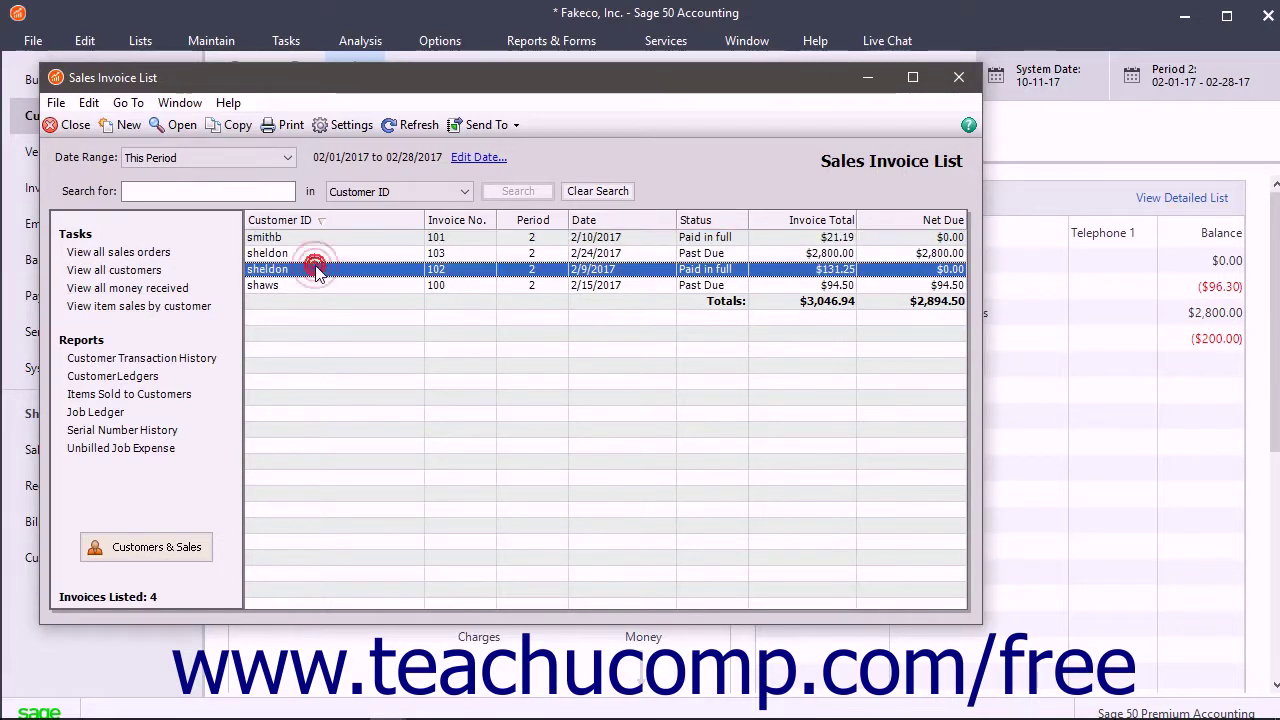